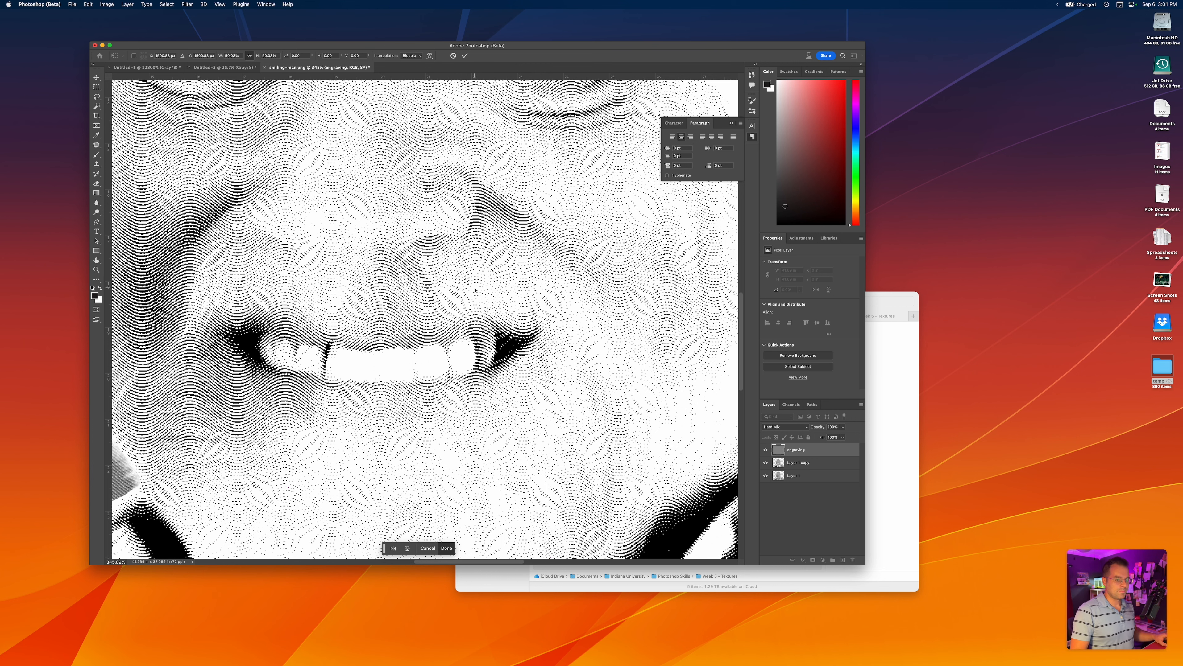
# Rotate the engraving pattern layer 90 degrees clockwise, nudge it back over the portrait, and apply the transform
pyautogui.press('alt')
pyautogui.scroll(-10, 475, 290)
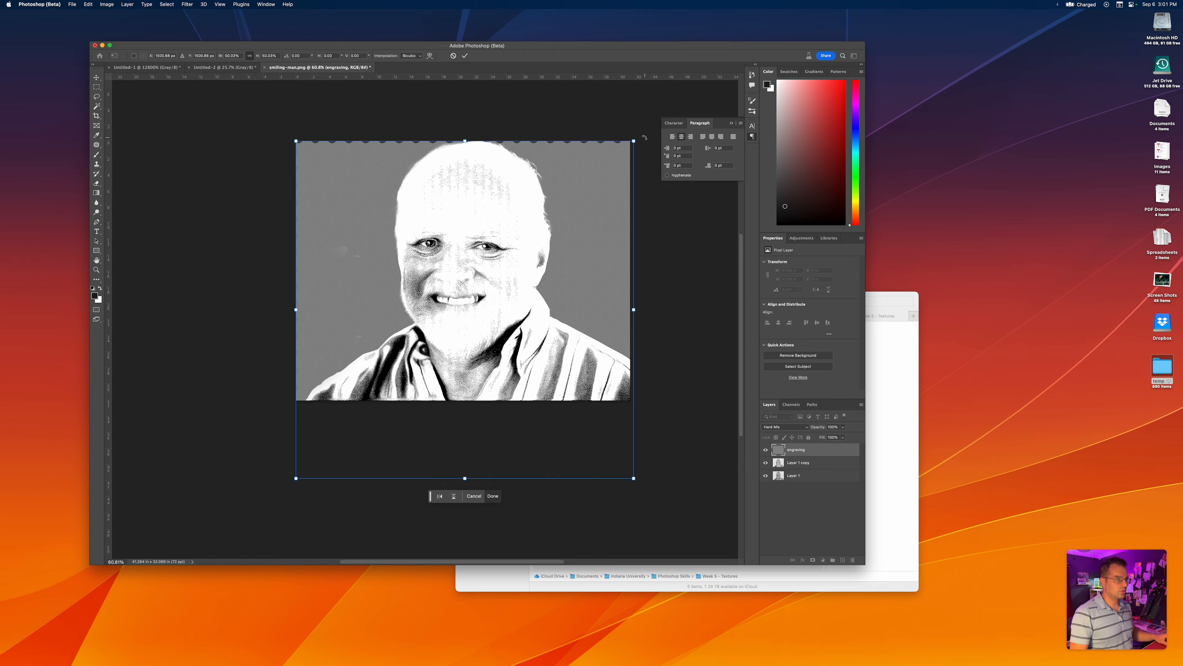
pyautogui.moveTo(644, 138); pyautogui.dragTo(646, 455)
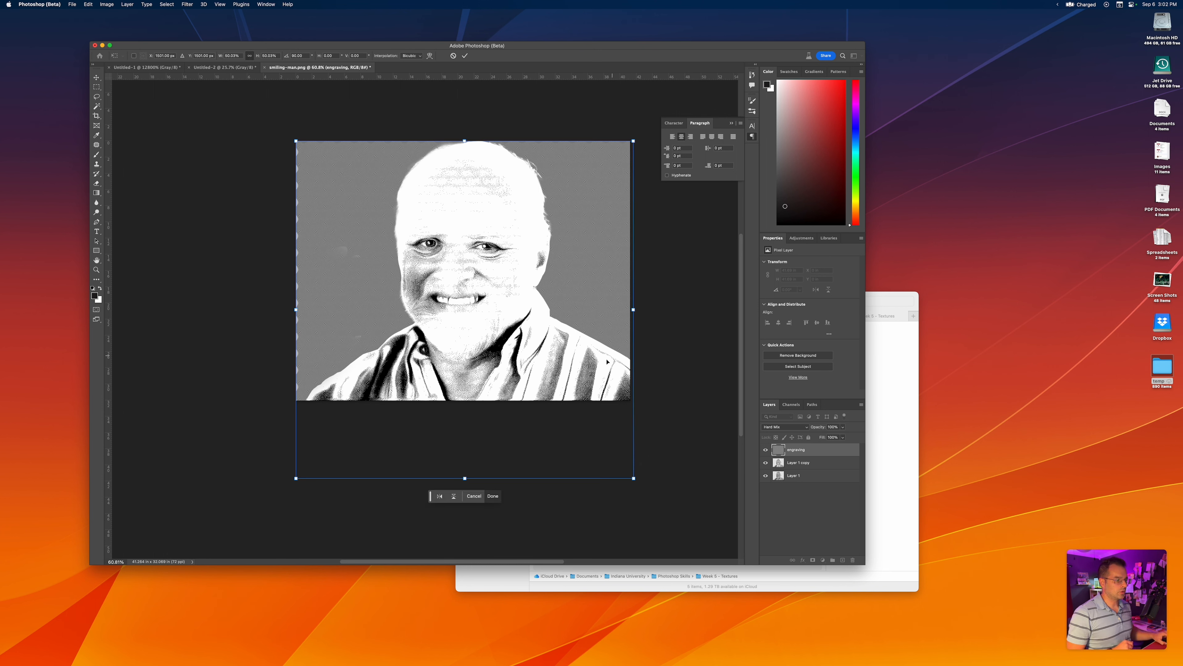
pyautogui.moveTo(608, 361); pyautogui.dragTo(600, 348)
pyautogui.press('Return')
pyautogui.scroll(5, 458, 271)
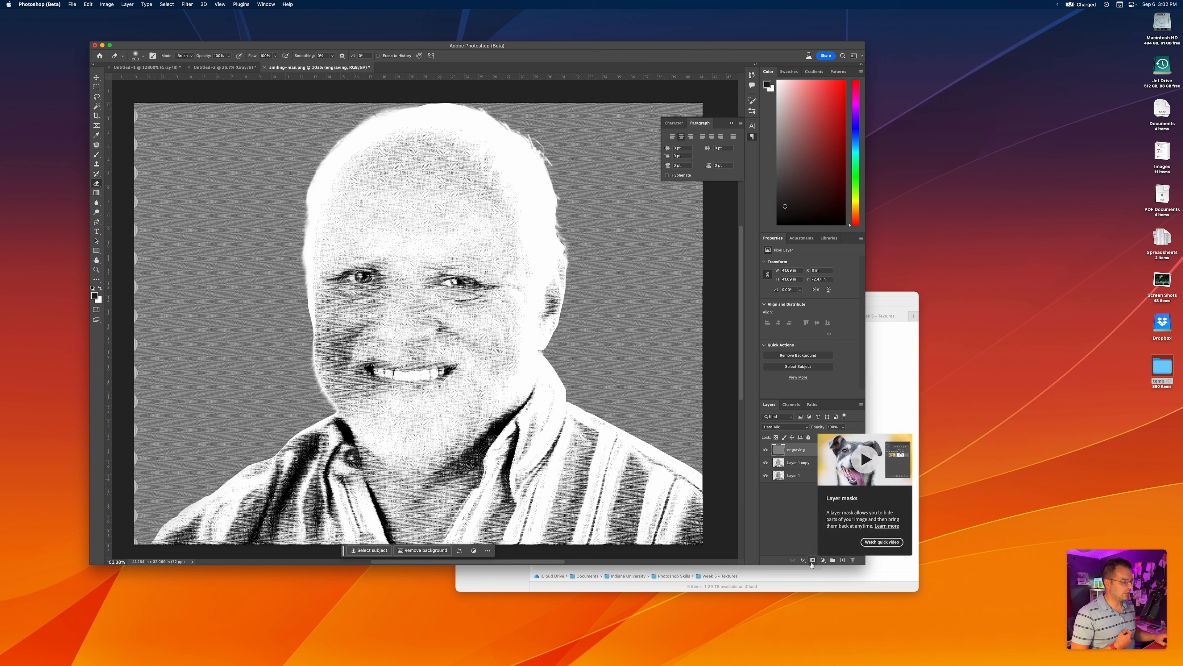
# Add a Levels adjustment layer and place it directly beneath the engraving layer
pyautogui.click(823, 560)
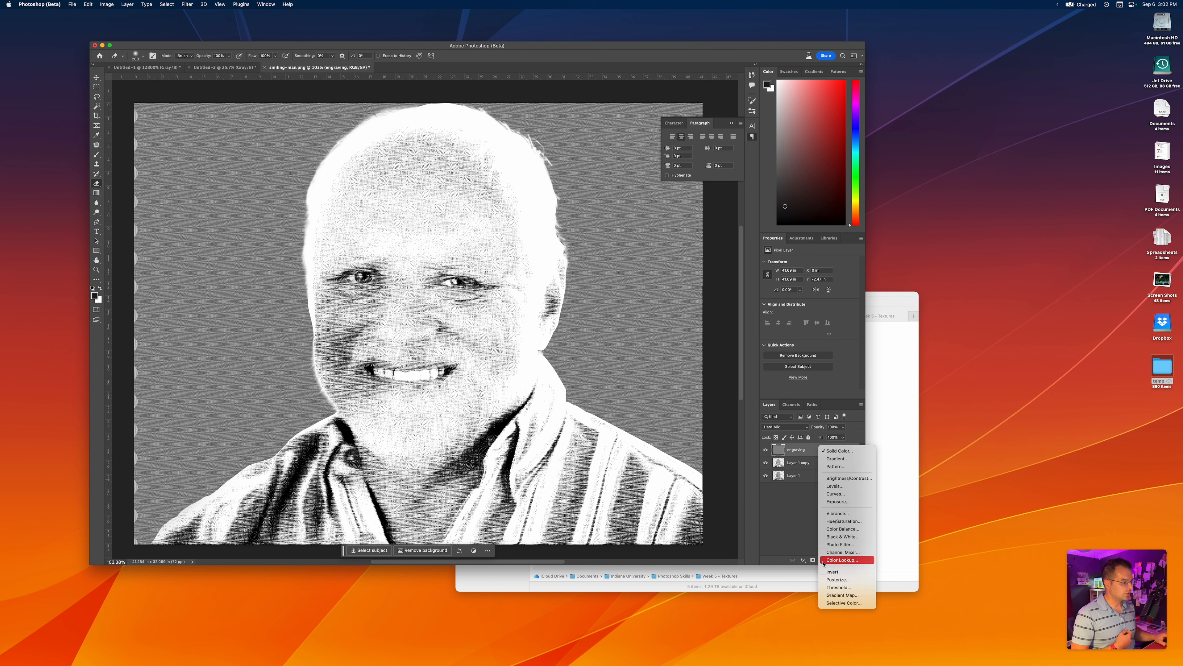
pyautogui.click(804, 544)
pyautogui.click(823, 561)
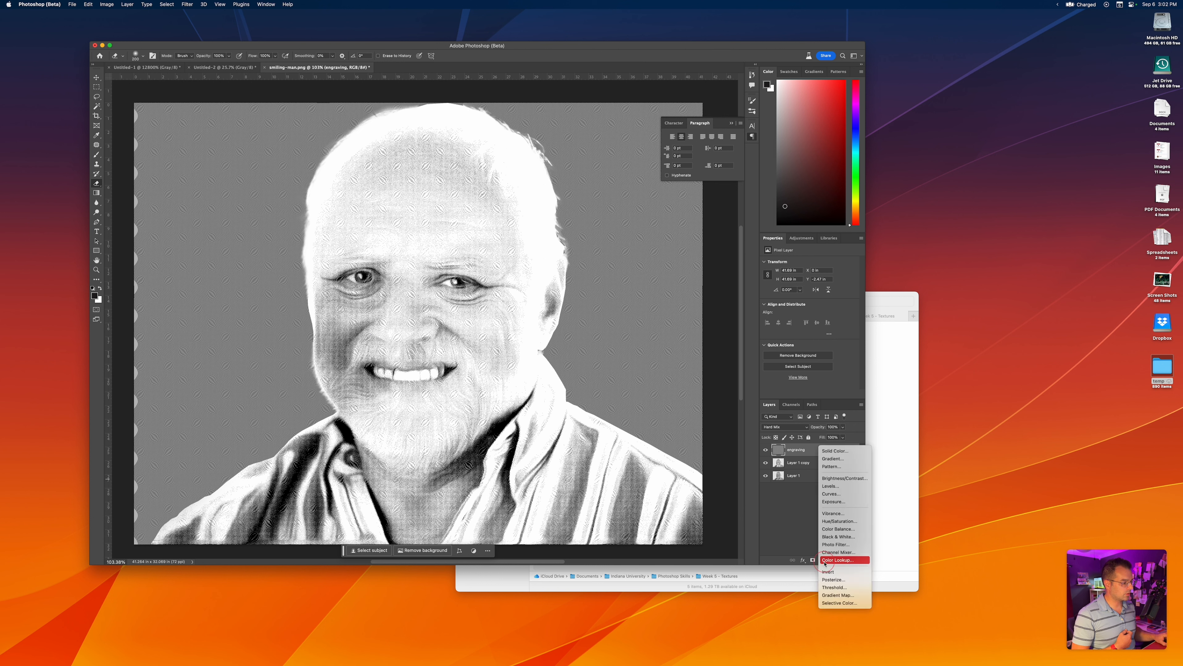
pyautogui.click(834, 488)
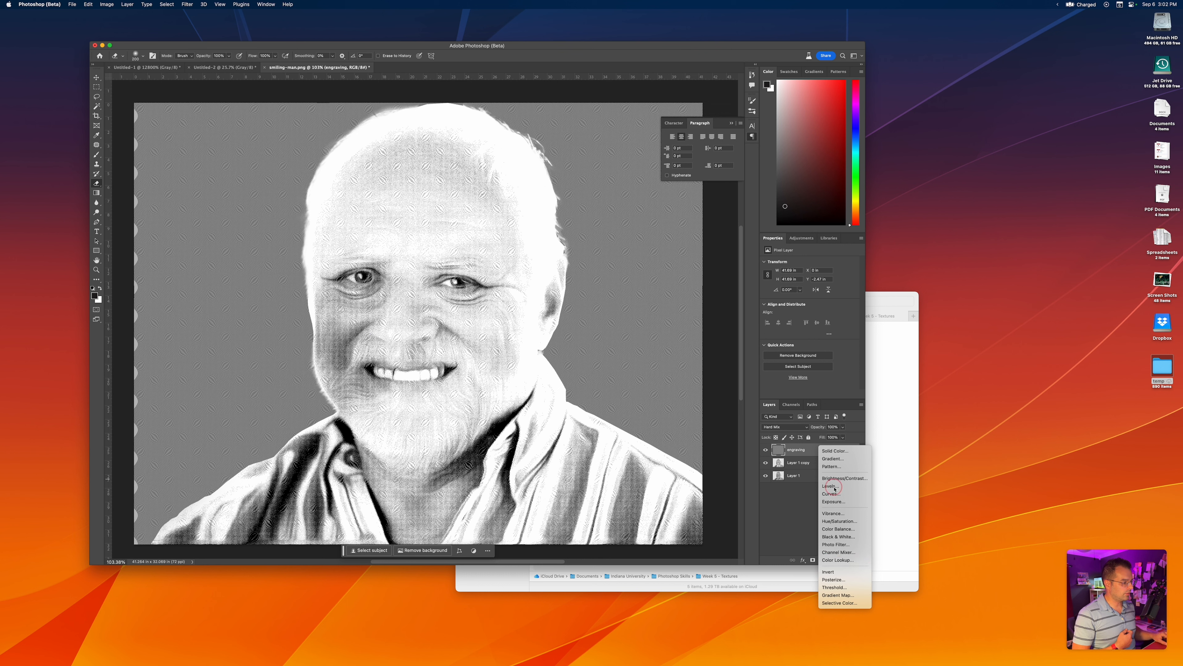
pyautogui.moveTo(814, 455); pyautogui.dragTo(817, 478)
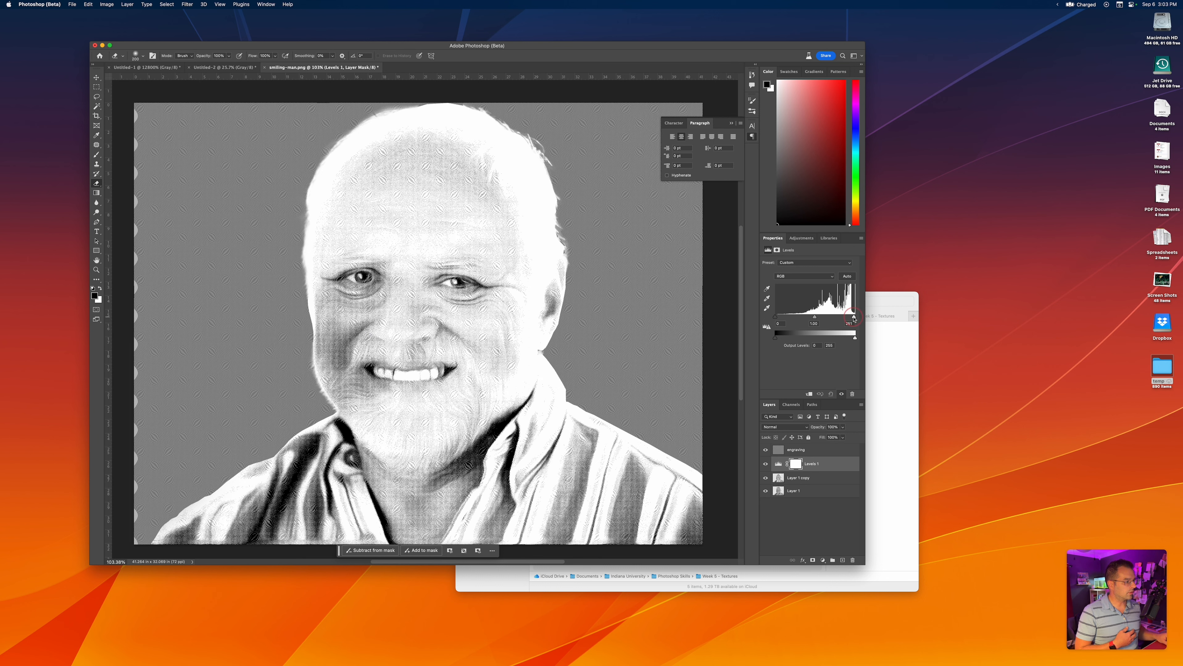
# Adjust the Levels layer to a white input of 248, midtones of 0.82 and a black output of 18
pyautogui.moveTo(853, 319)
pyautogui.mouseDown()
pyautogui.moveTo(837, 319)
pyautogui.moveTo(854, 319)
pyautogui.mouseUp()
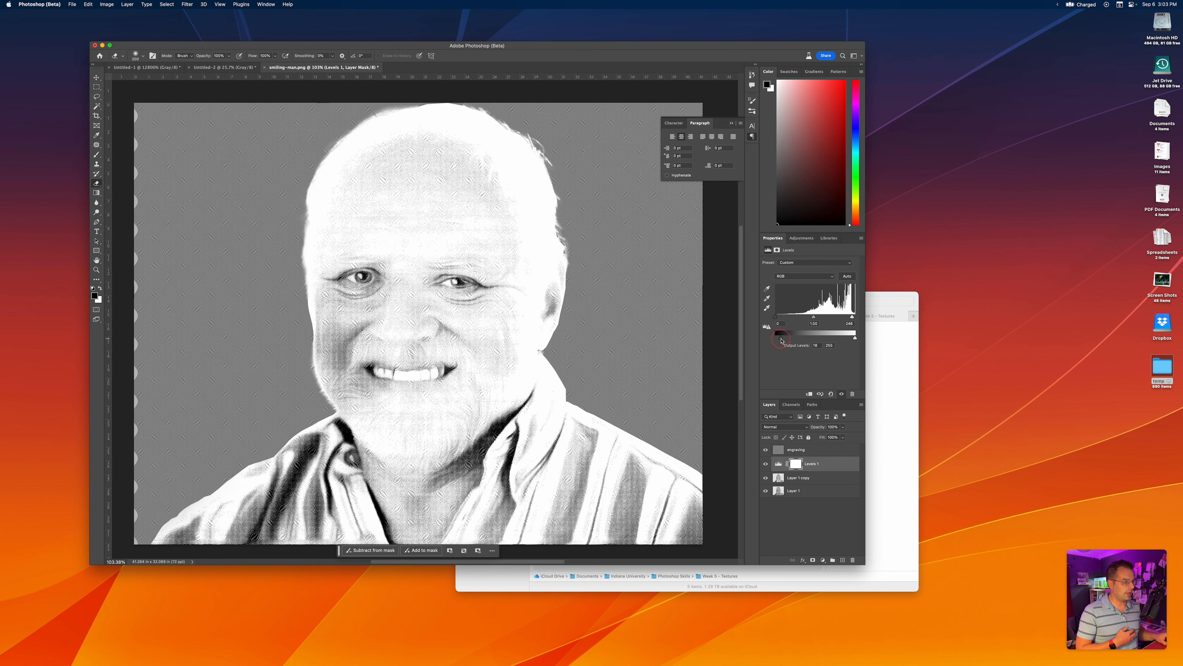
pyautogui.moveTo(814, 320)
pyautogui.mouseDown()
pyautogui.moveTo(802, 319)
pyautogui.moveTo(843, 319)
pyautogui.moveTo(813, 319)
pyautogui.mouseUp()
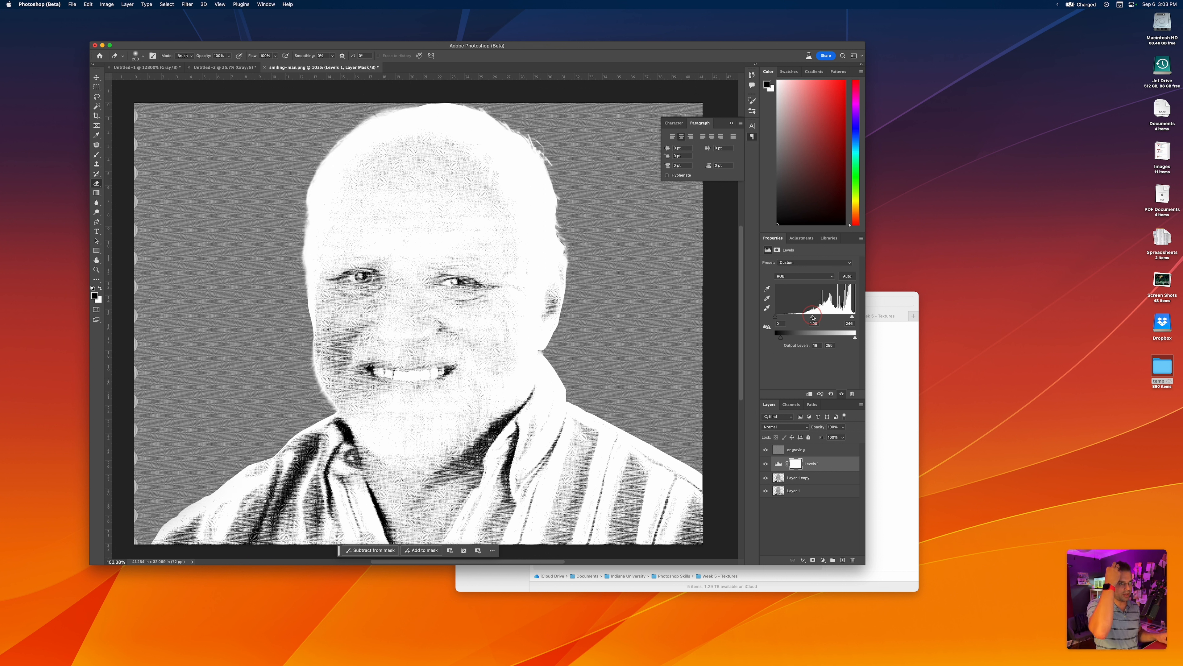
pyautogui.moveTo(813, 319); pyautogui.dragTo(819, 317)
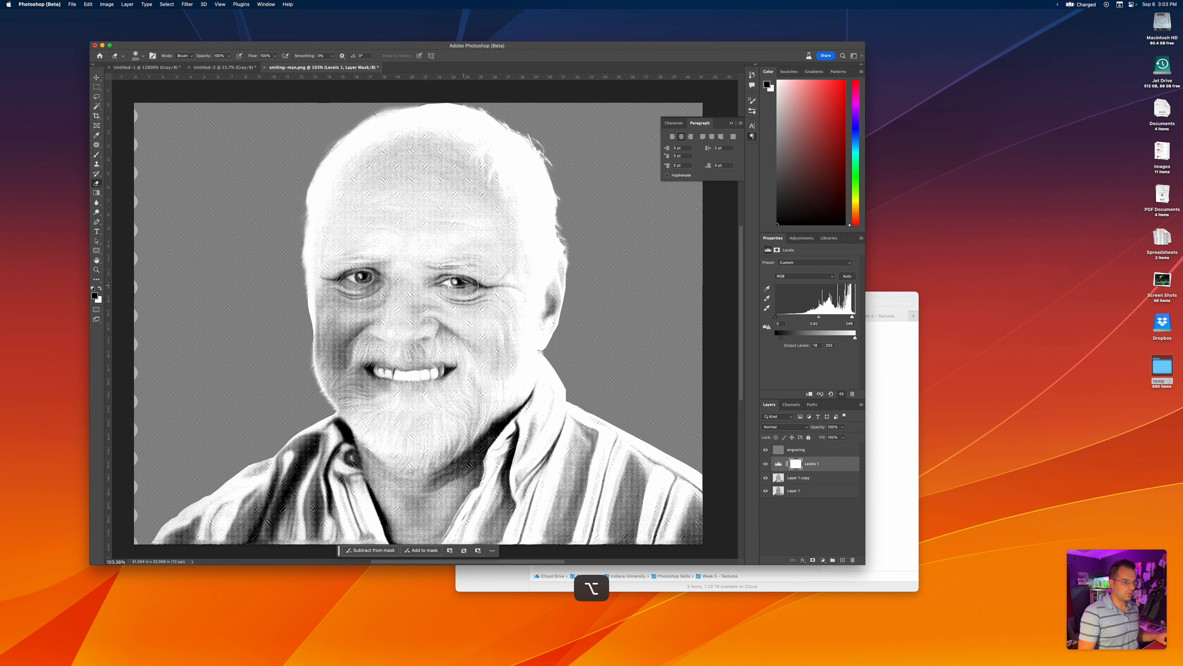
# Inspect the engraved dots around the eyes up close, and reduce the Levels adjustment layer's fill to 83%
pyautogui.scroll(8, 446, 276)
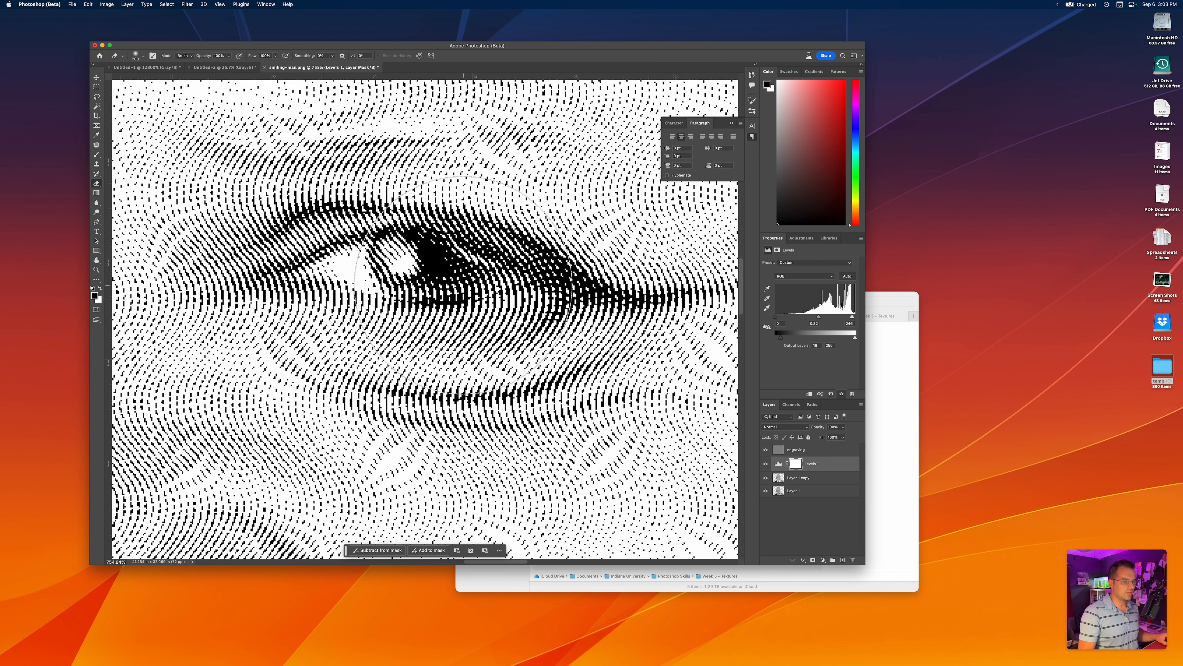
pyautogui.scroll(-5, 463, 285)
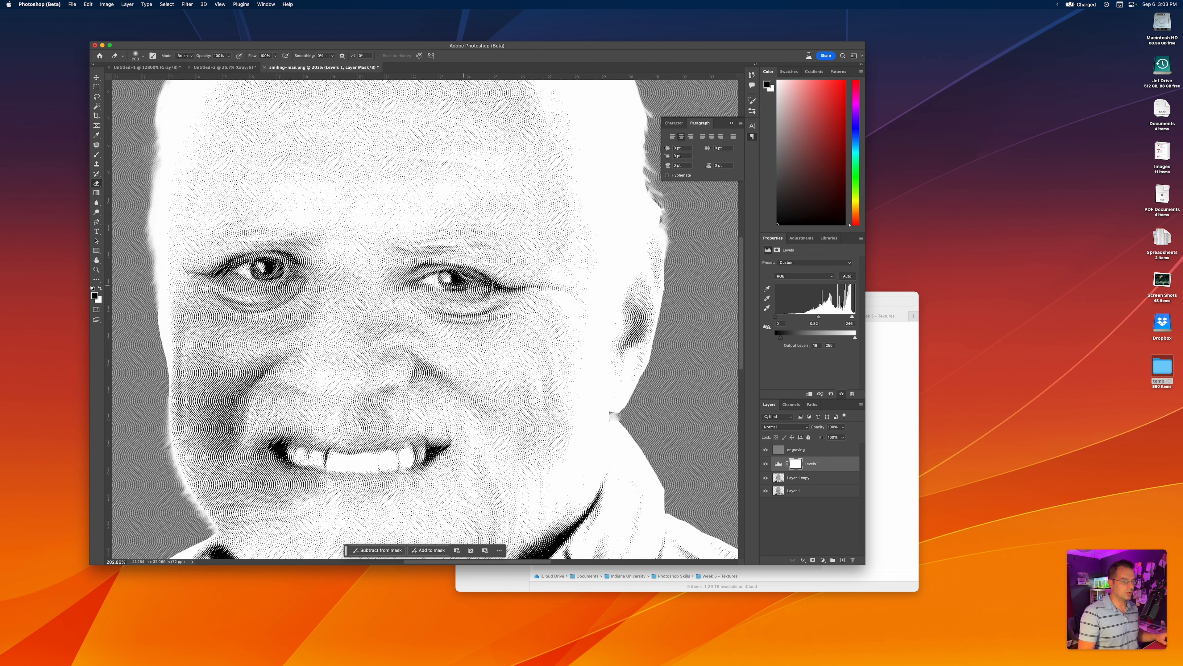
pyautogui.scroll(-2, 463, 285)
pyautogui.scroll(-2, 463, 285)
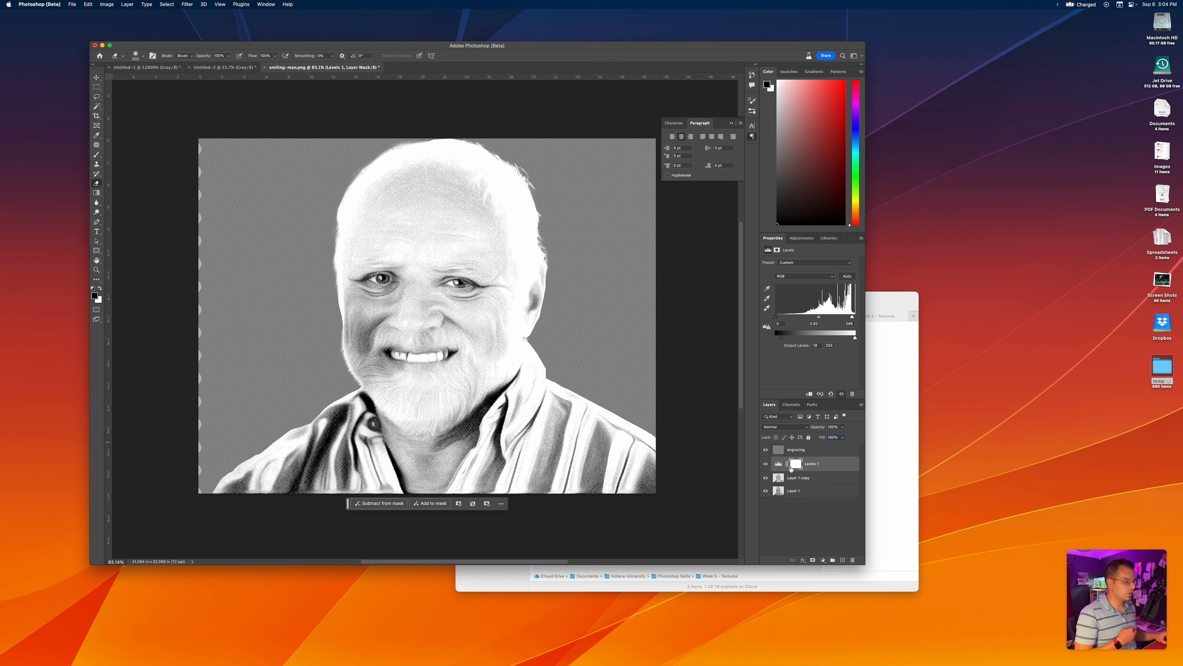
pyautogui.click(776, 465)
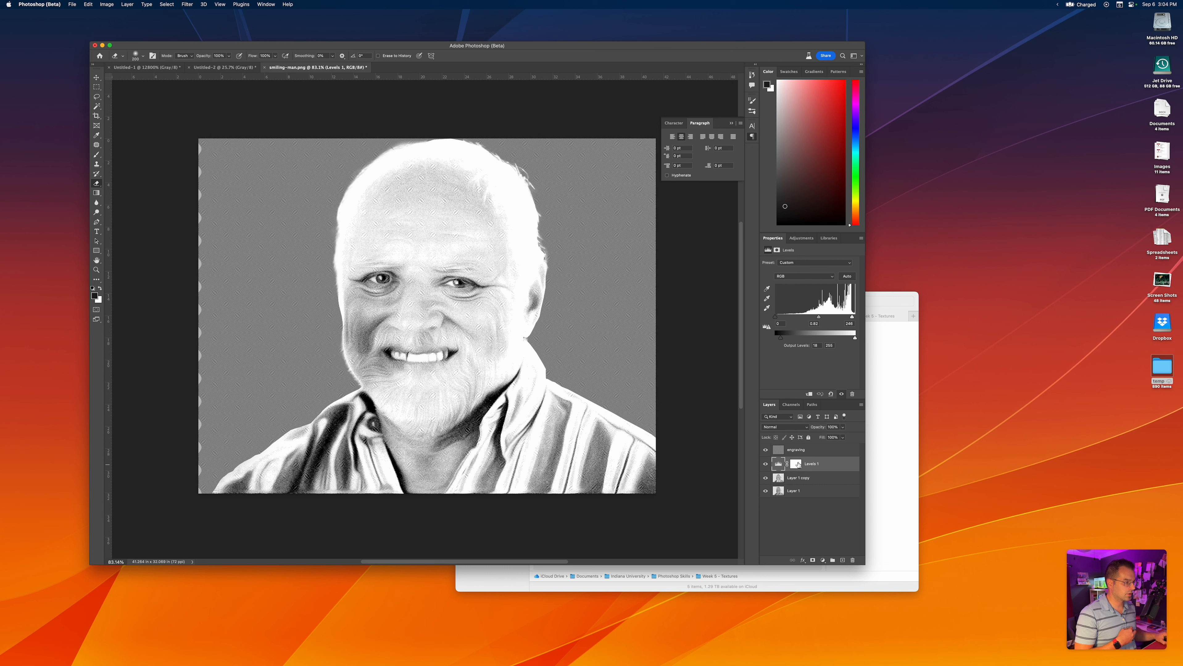
pyautogui.moveTo(822, 440); pyautogui.dragTo(819, 440)
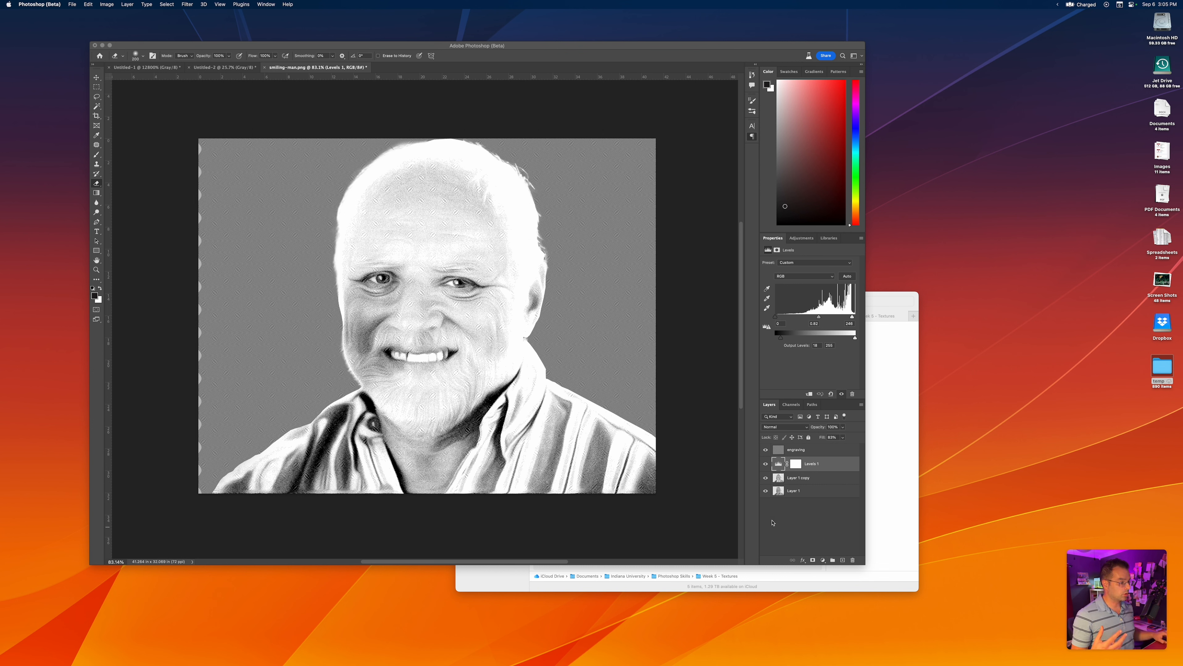
# Add a Gradient Map adjustment layer above the Levels layer and open its gradient for editing
pyautogui.click(823, 562)
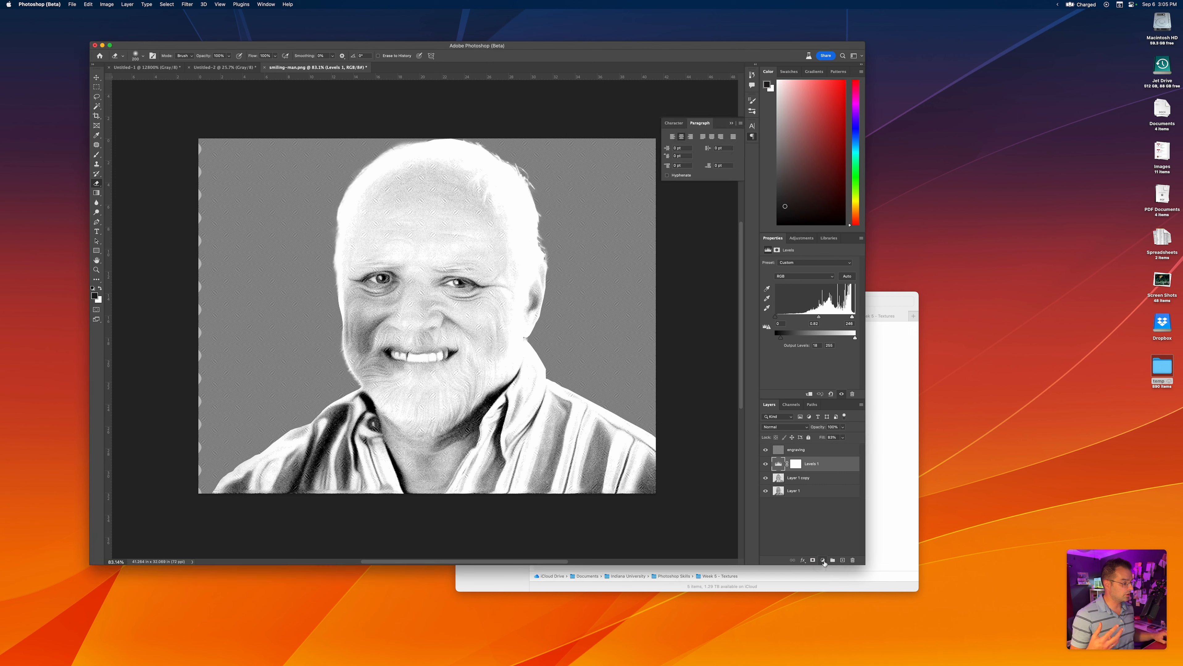
pyautogui.click(823, 561)
pyautogui.click(831, 596)
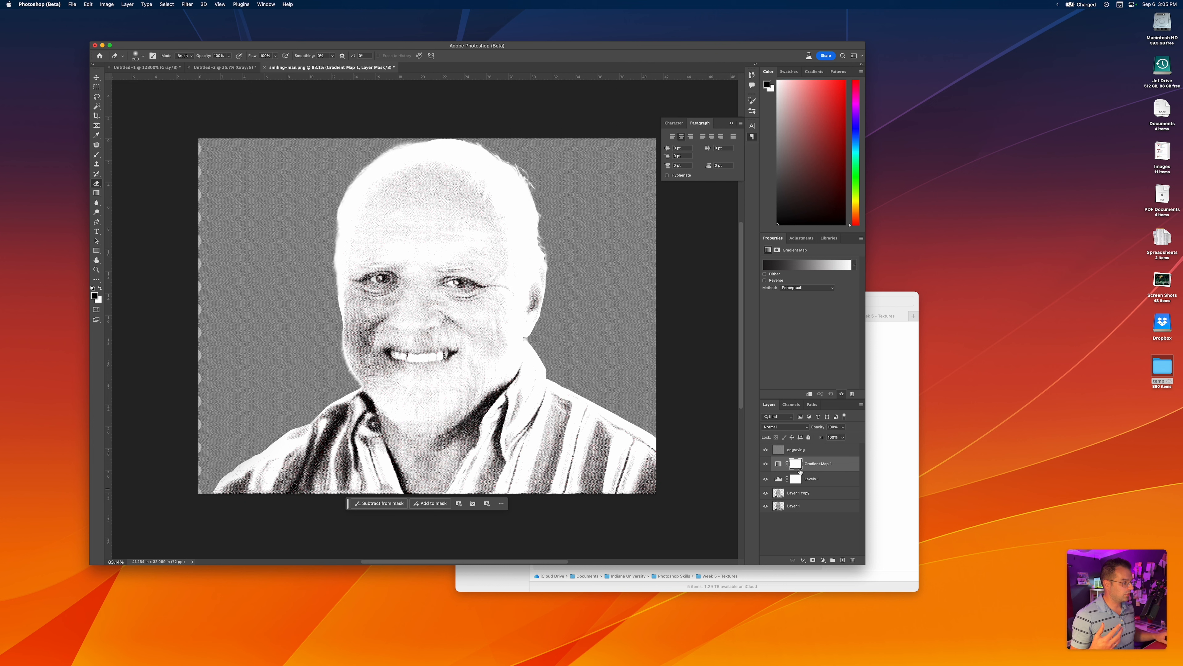
pyautogui.click(779, 467)
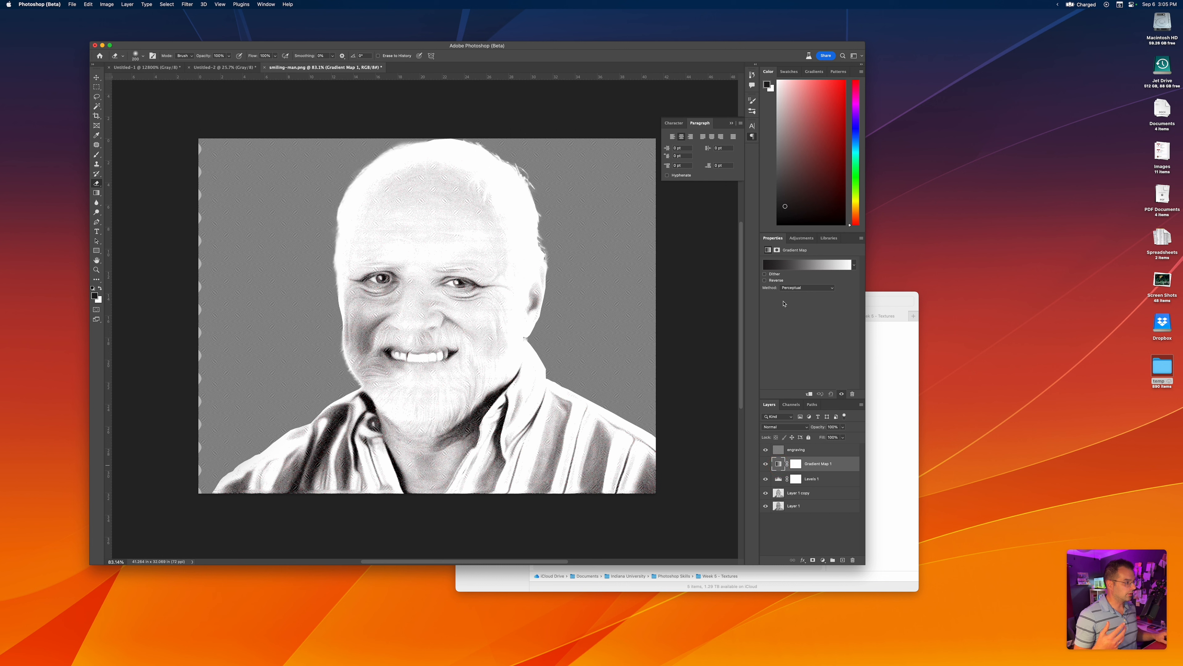
pyautogui.click(799, 269)
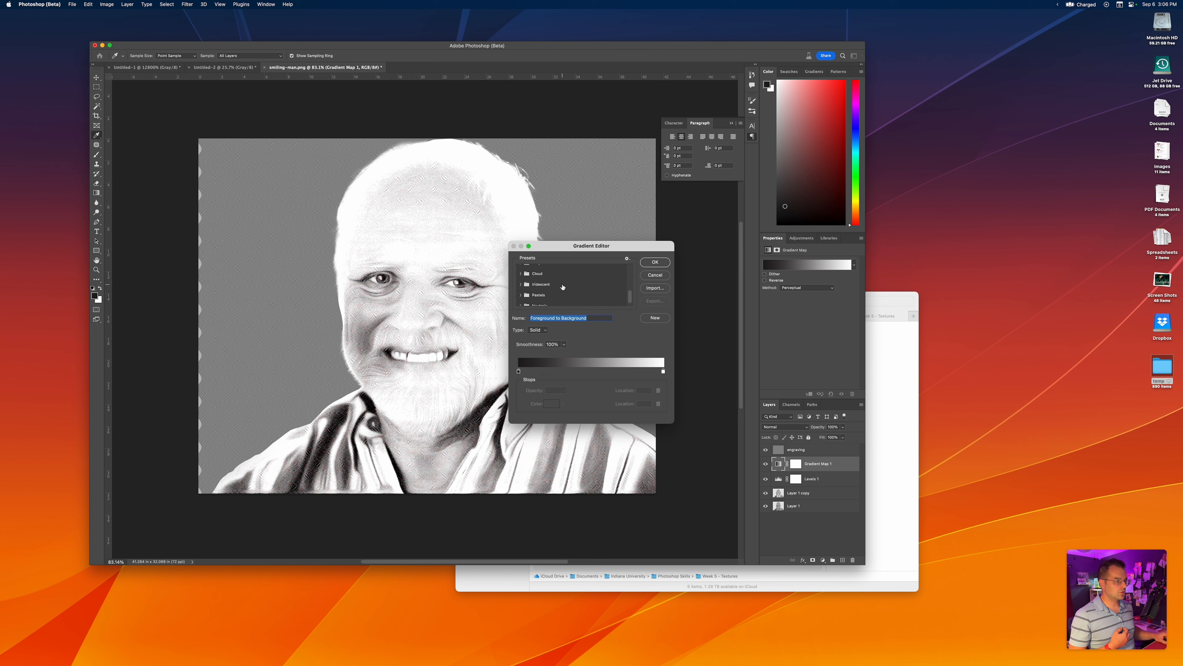
pyautogui.scroll(1, 537, 303)
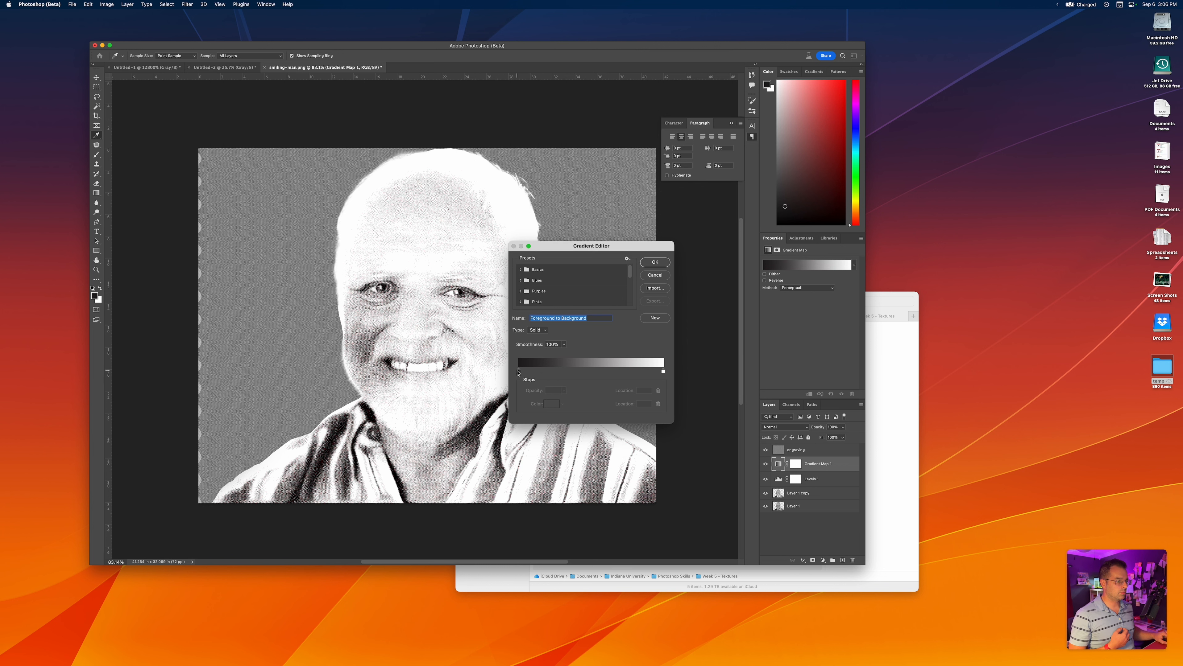
# Set the gradient's dark colour stop to the muted green 516e51
pyautogui.click(518, 372)
pyautogui.click(544, 405)
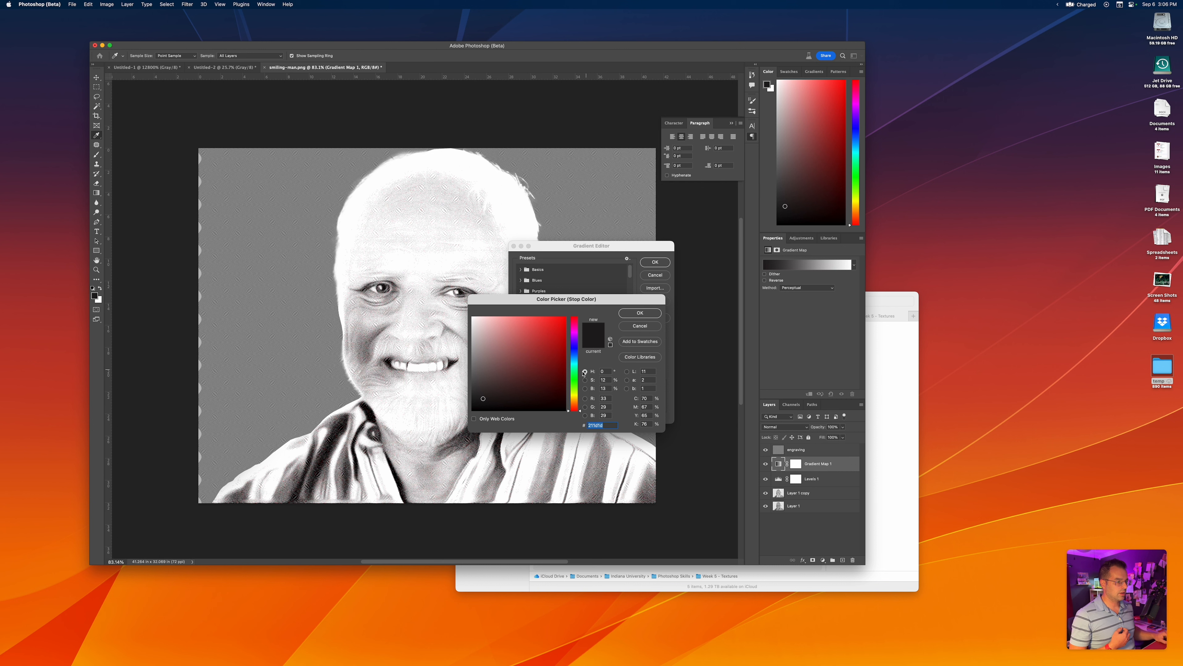
pyautogui.click(574, 379)
pyautogui.moveTo(560, 375); pyautogui.dragTo(497, 371)
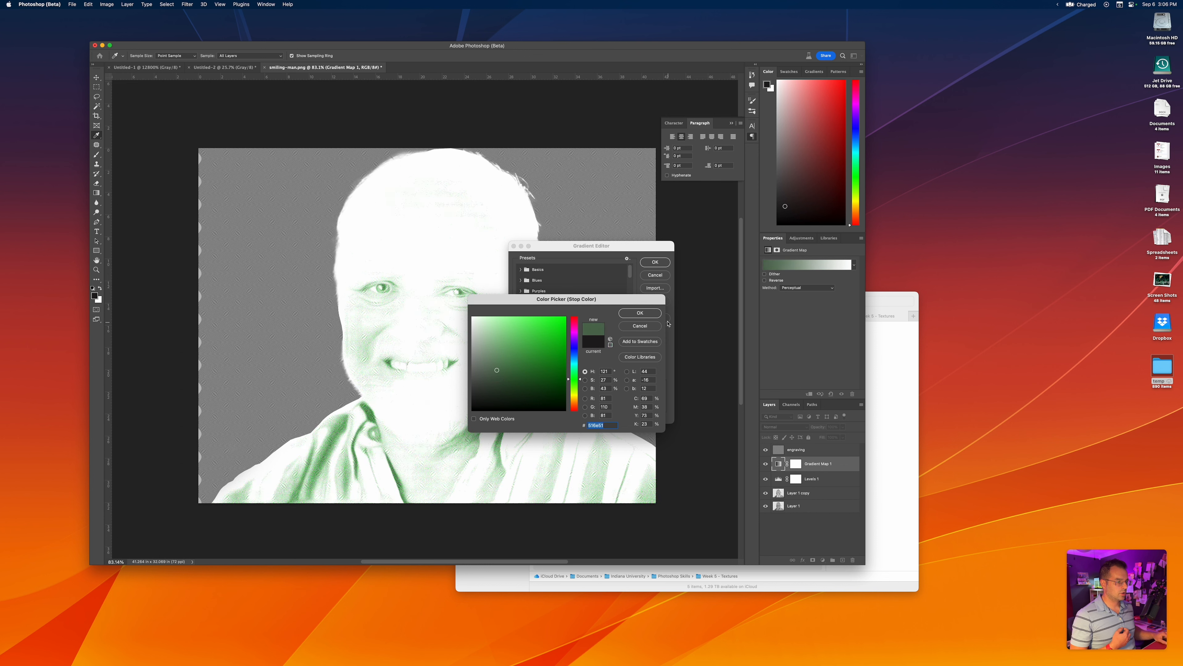
pyautogui.click(646, 317)
# Set the gradient's light colour stop to the cream e9ddcb and its dark stop to the teal green 3a6155
pyautogui.click(664, 373)
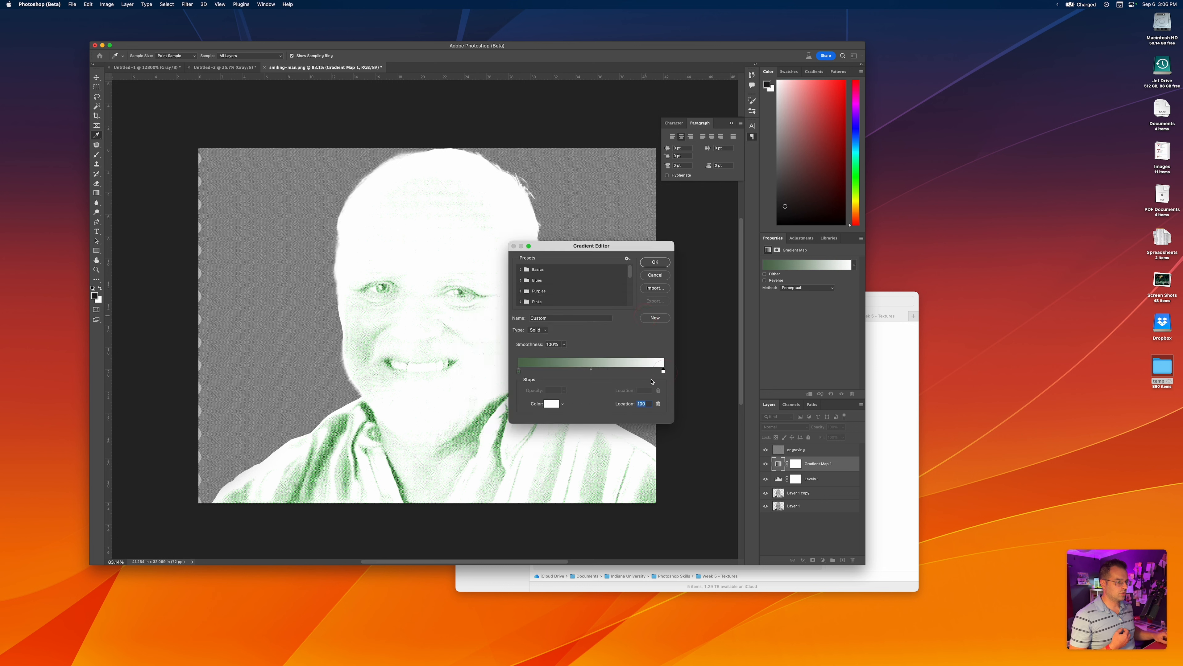
pyautogui.click(552, 404)
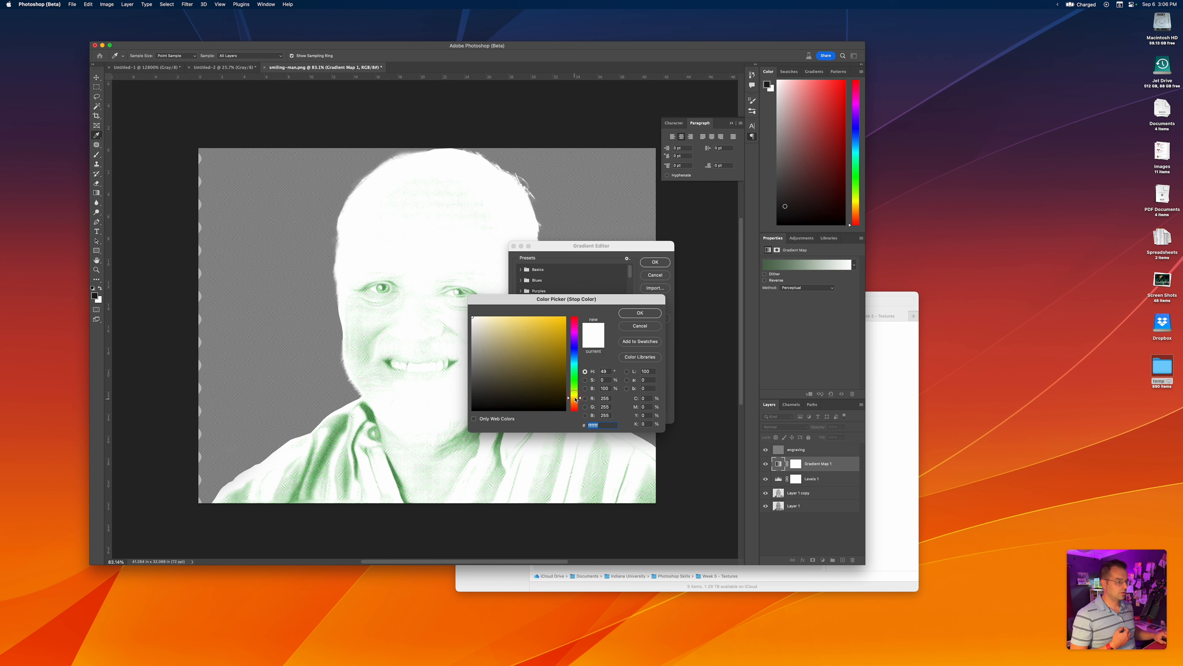
pyautogui.click(530, 344)
pyautogui.moveTo(524, 338); pyautogui.dragTo(482, 339)
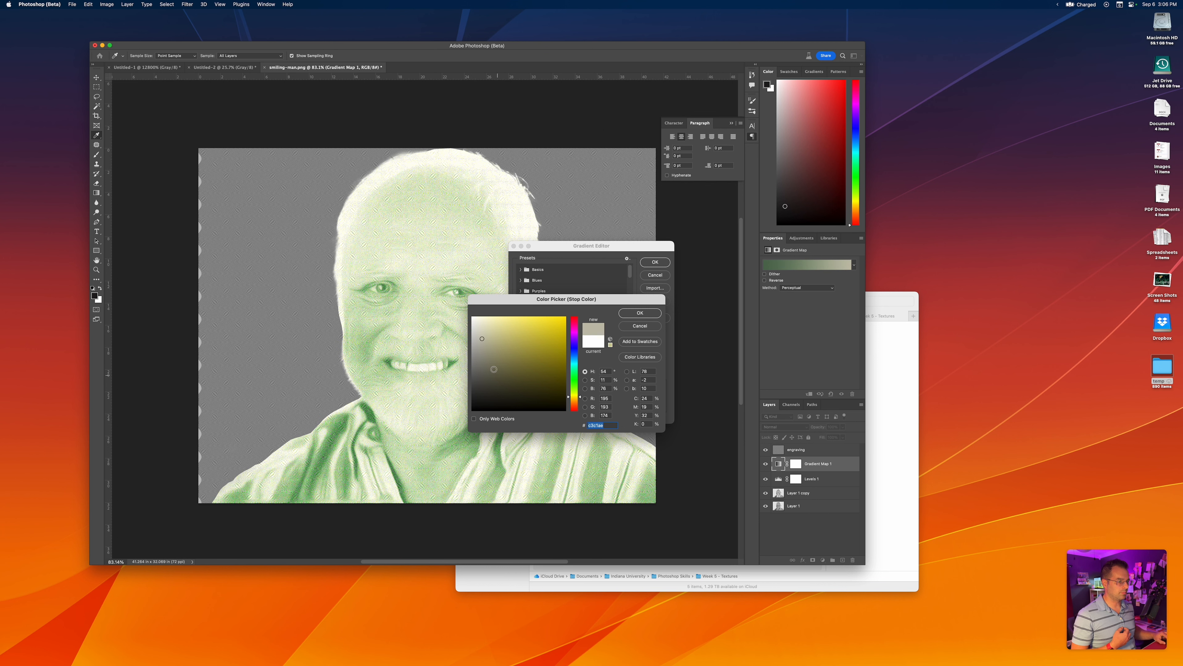
pyautogui.write('#3a6155')
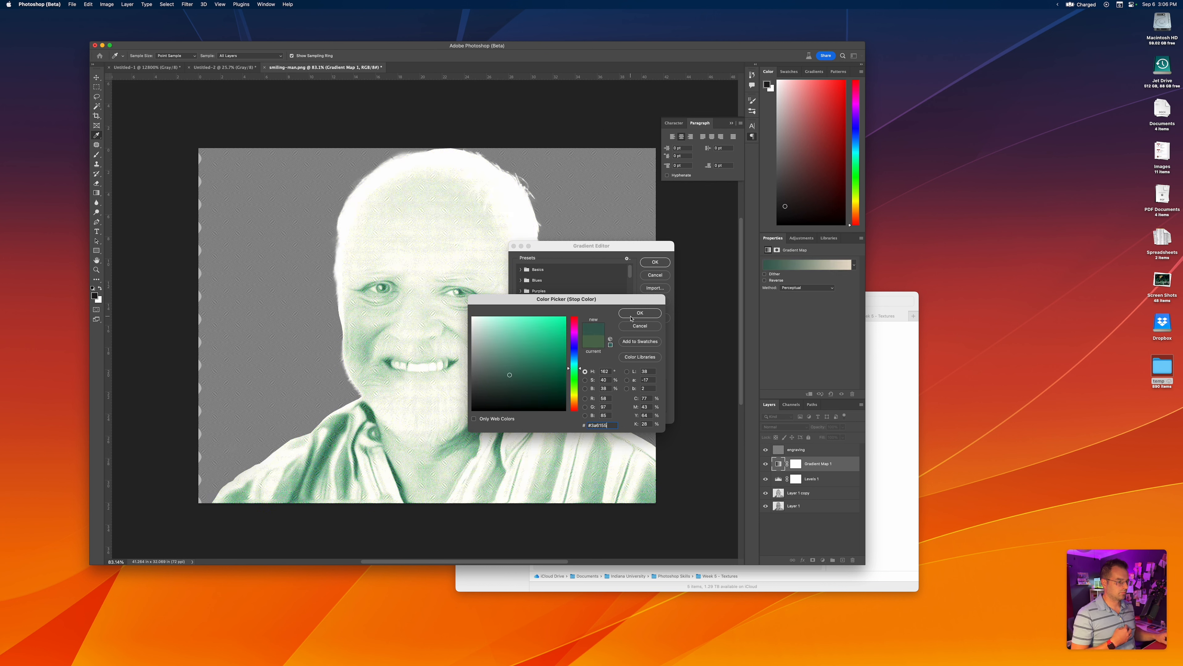
pyautogui.click(639, 313)
# Check the hex colours of the gradient's light and dark stops, and accept the edited gradient
pyautogui.click(663, 373)
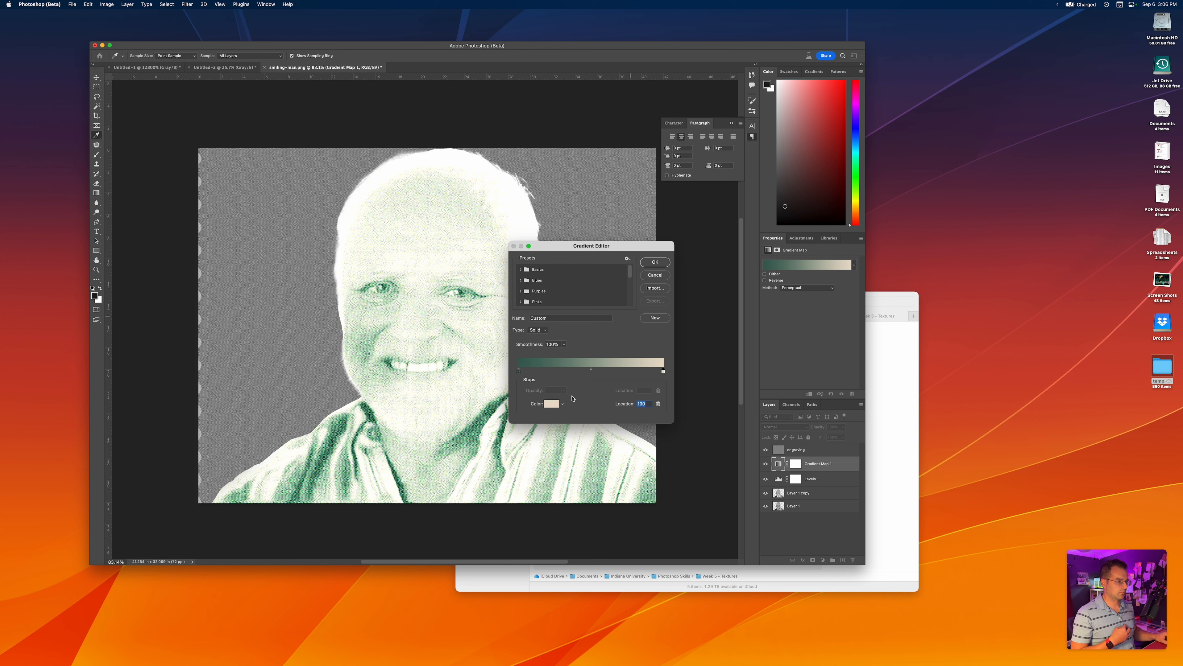
pyautogui.click(551, 404)
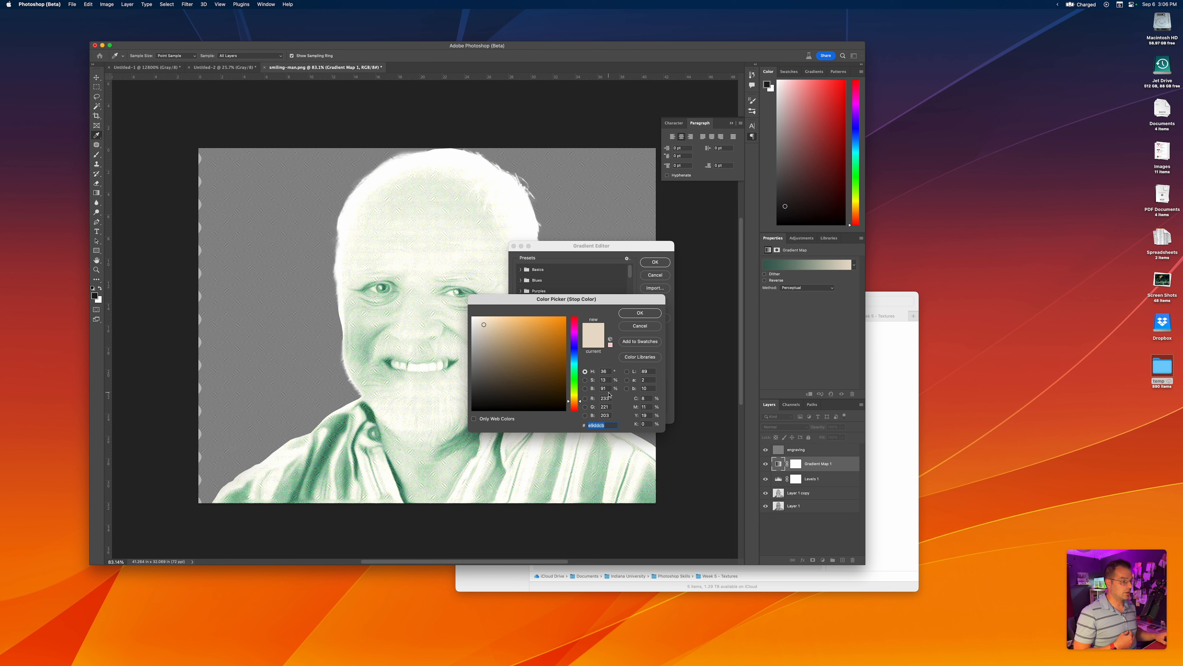
pyautogui.click(638, 313)
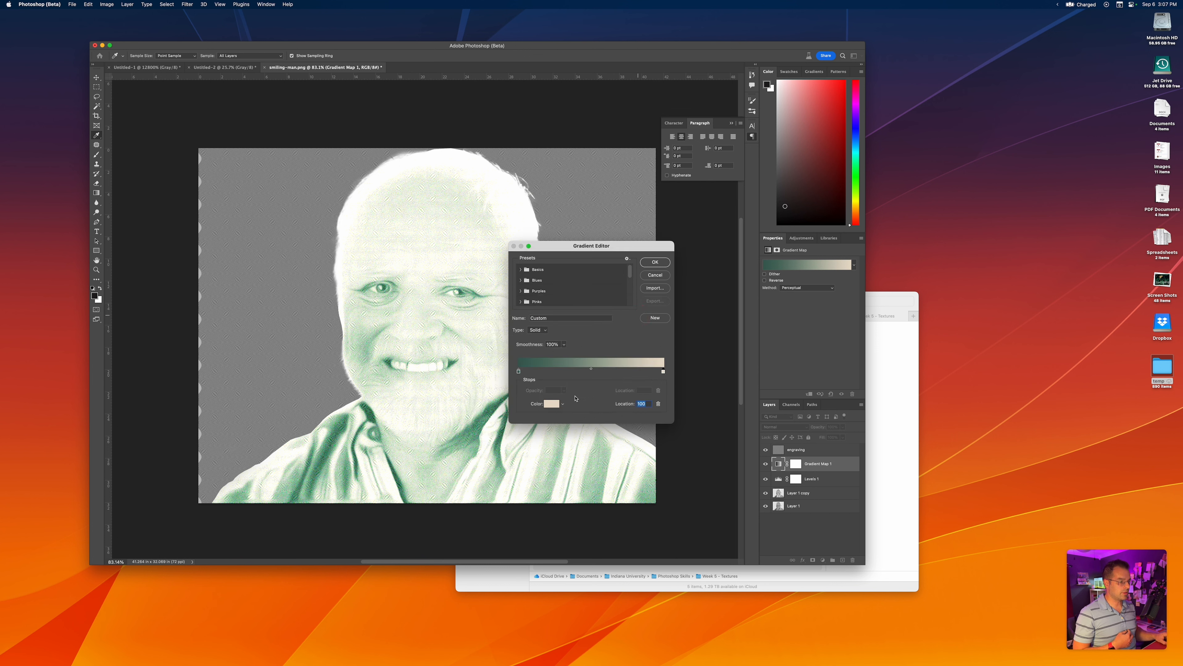
pyautogui.click(518, 372)
pyautogui.click(550, 404)
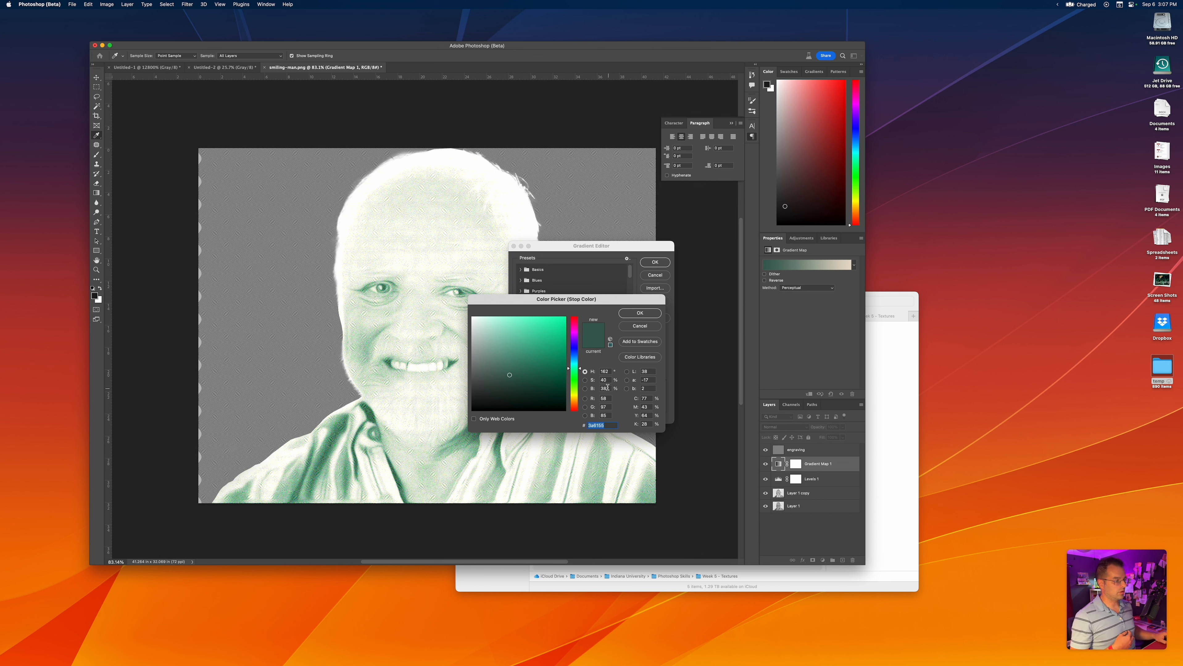
pyautogui.click(639, 313)
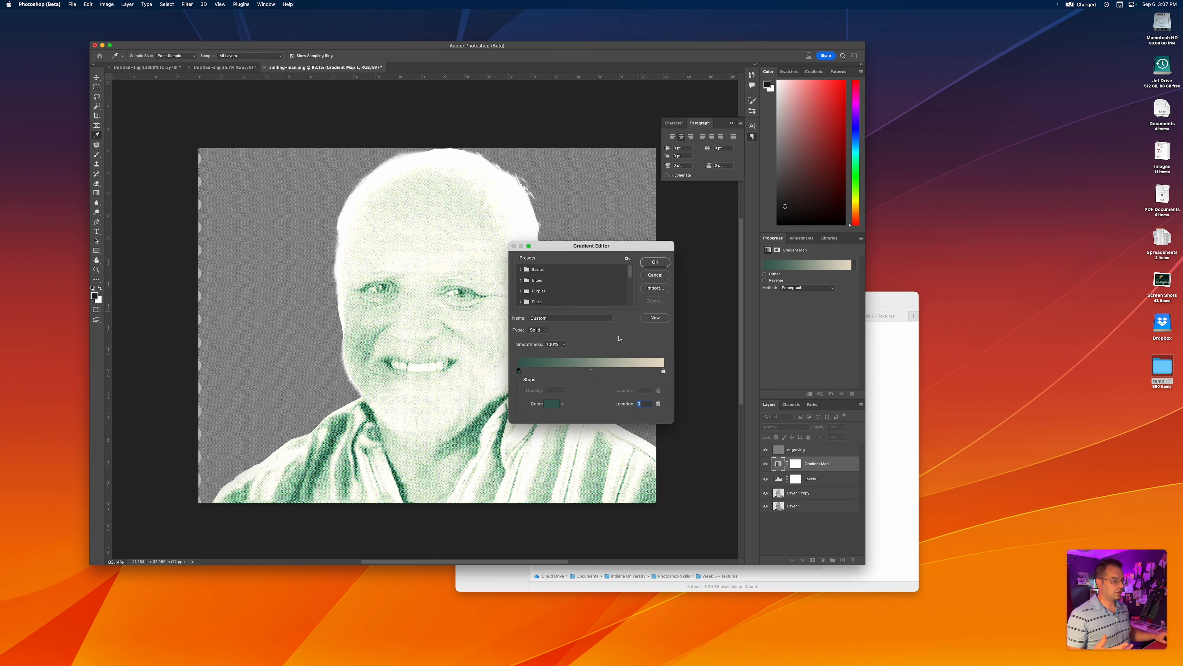
pyautogui.click(659, 264)
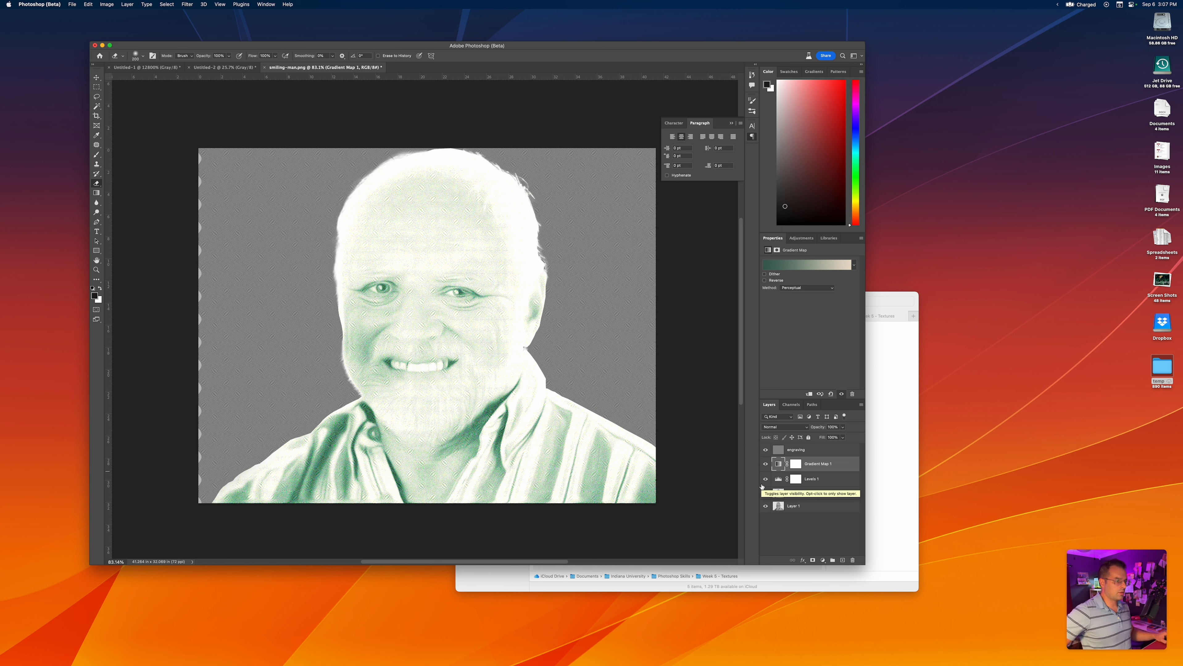
# Place grunge-texture.jpg above the engraving layer, enlarged to cover the whole portrait, with its blend mode set to Screen
pyautogui.click(798, 450)
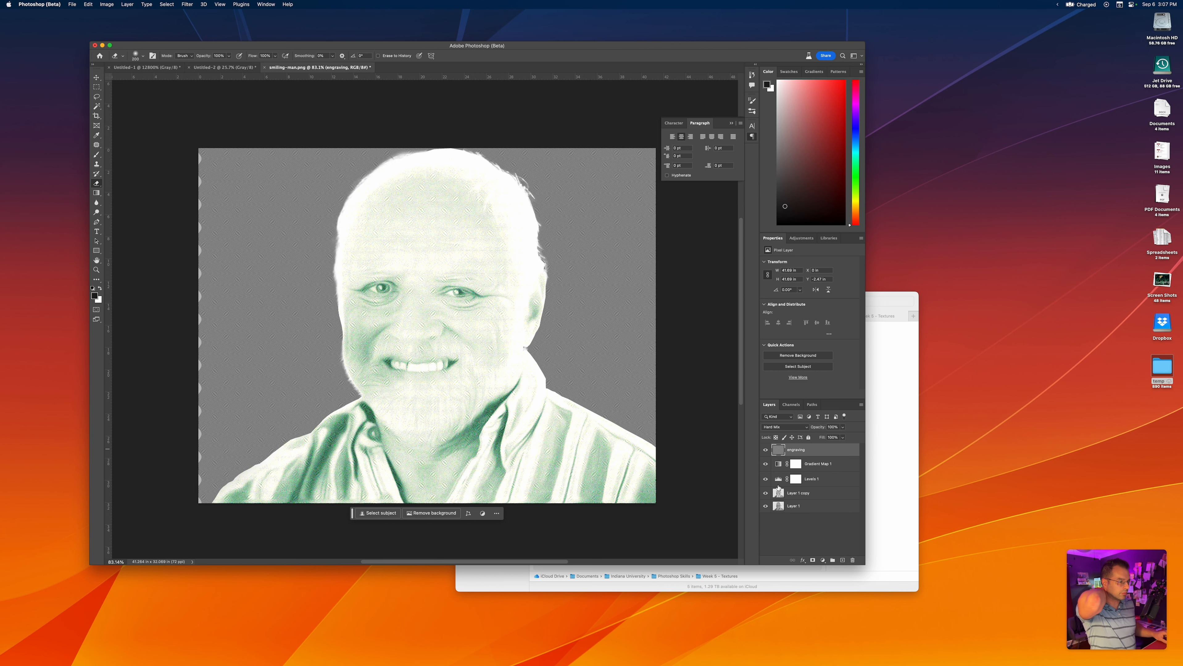
pyautogui.click(881, 468)
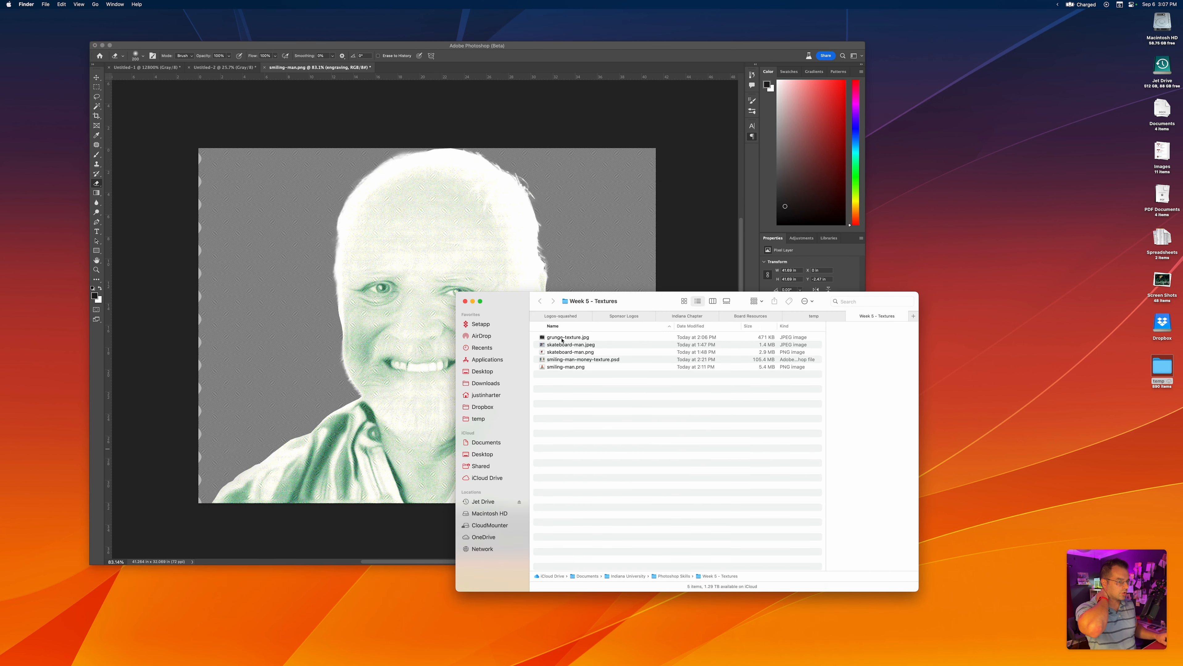
pyautogui.moveTo(564, 338); pyautogui.dragTo(418, 239)
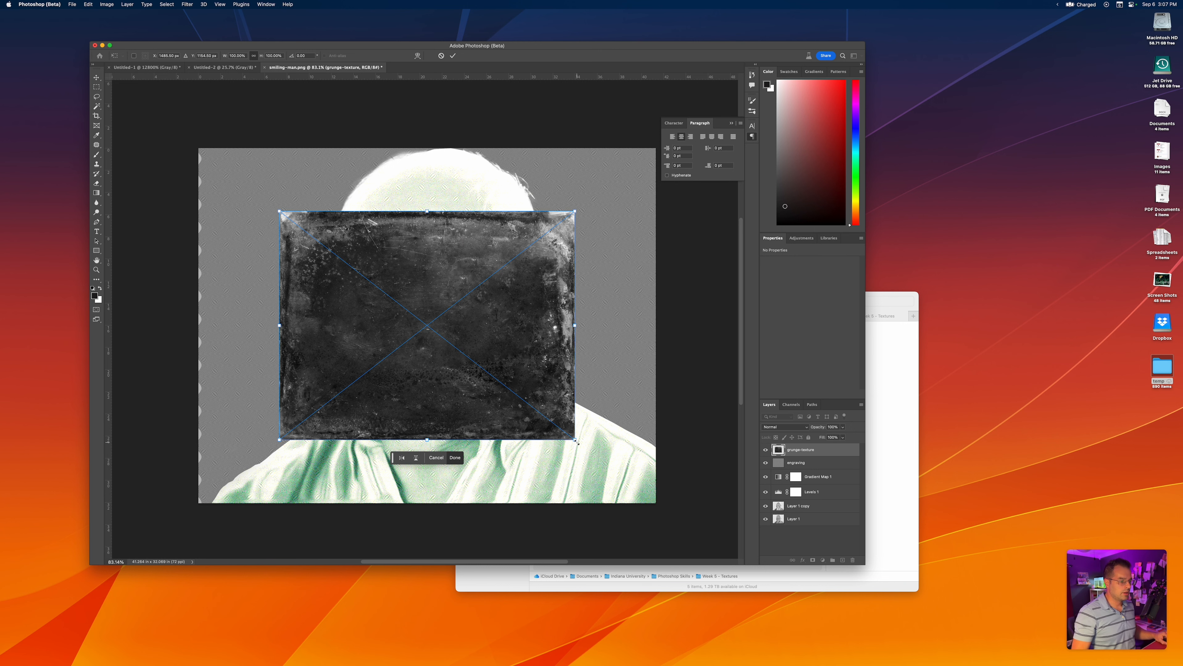
pyautogui.moveTo(576, 441); pyautogui.dragTo(678, 512)
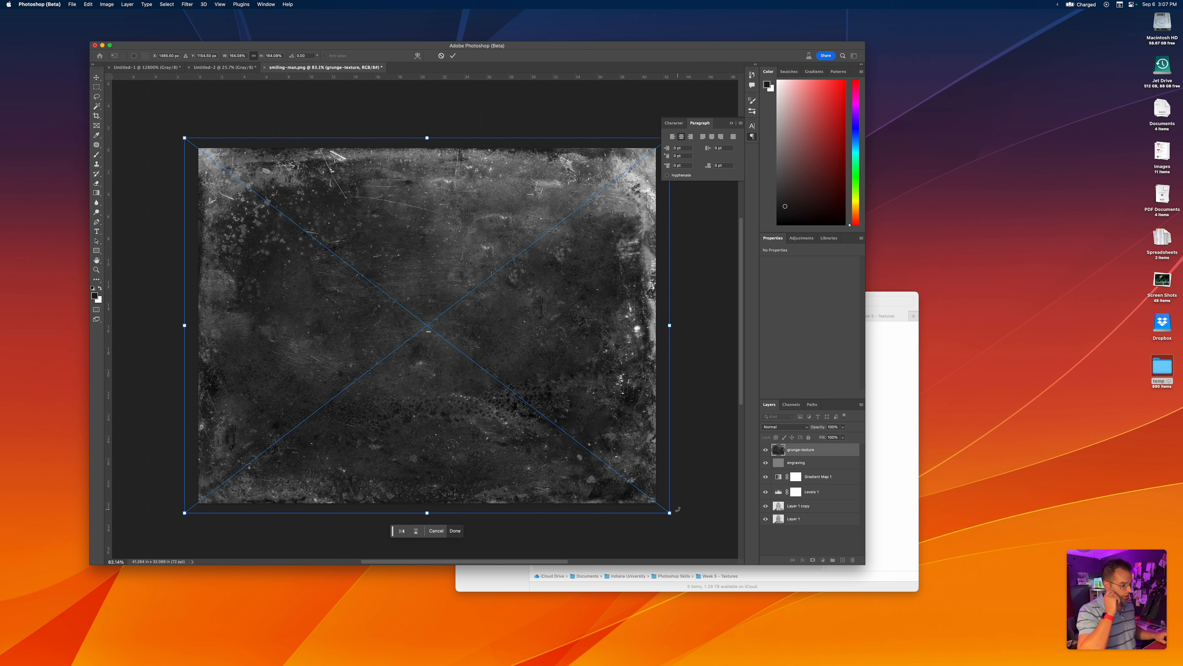
pyautogui.press('Return')
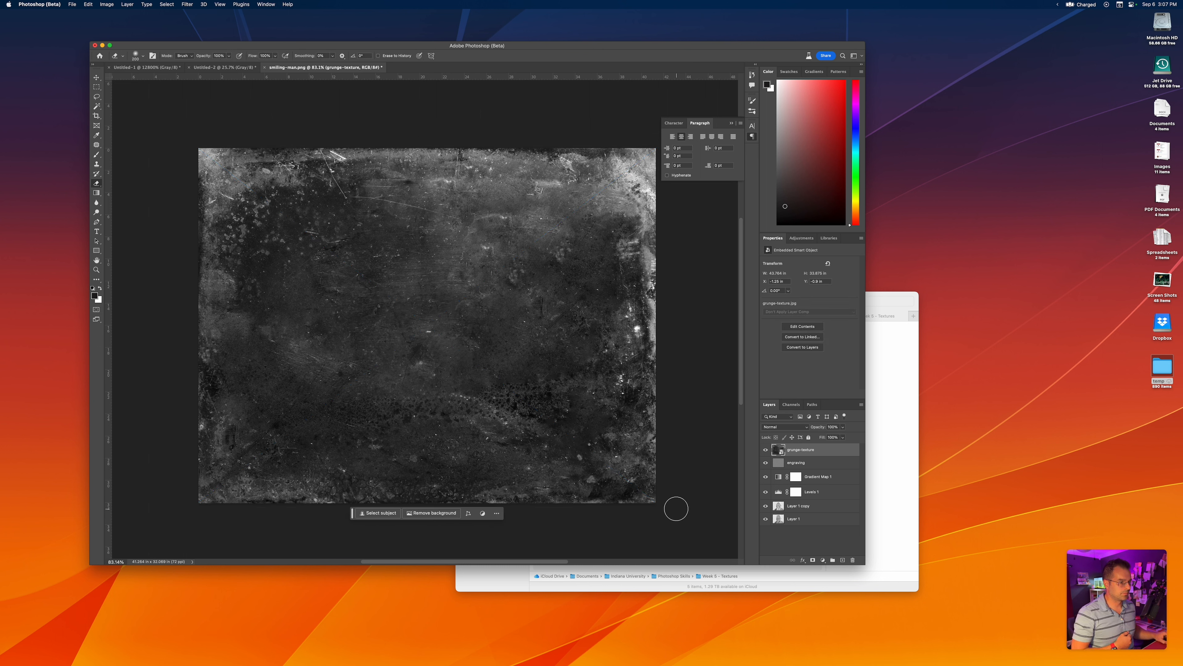
pyautogui.click(785, 428)
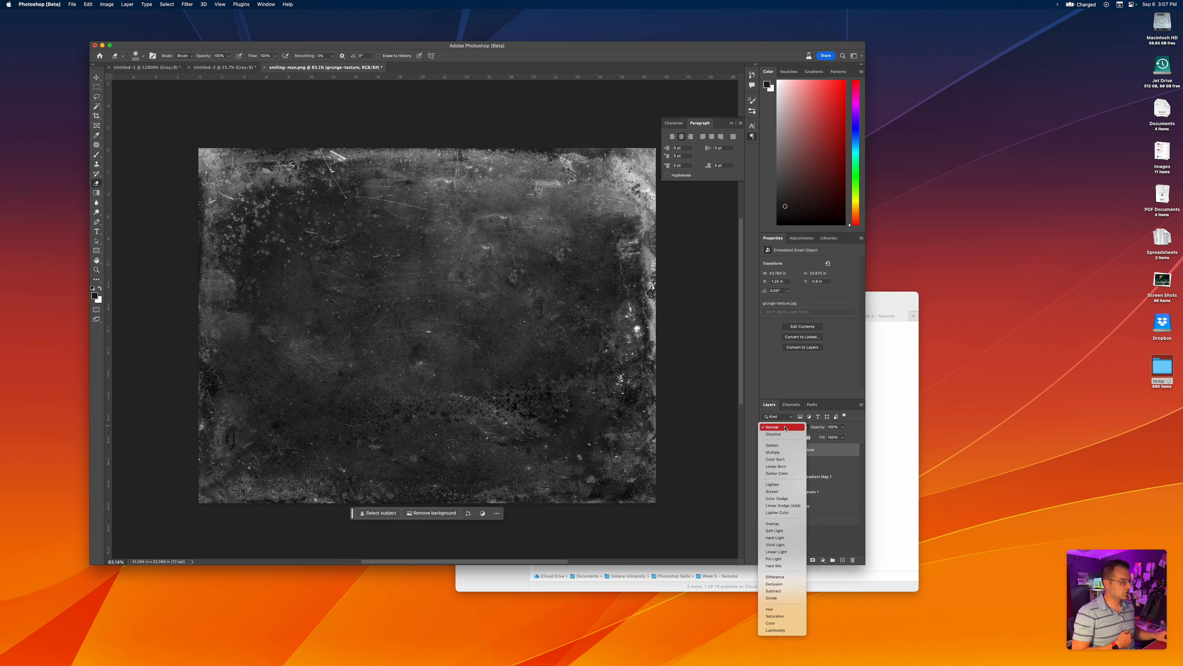
pyautogui.click(774, 492)
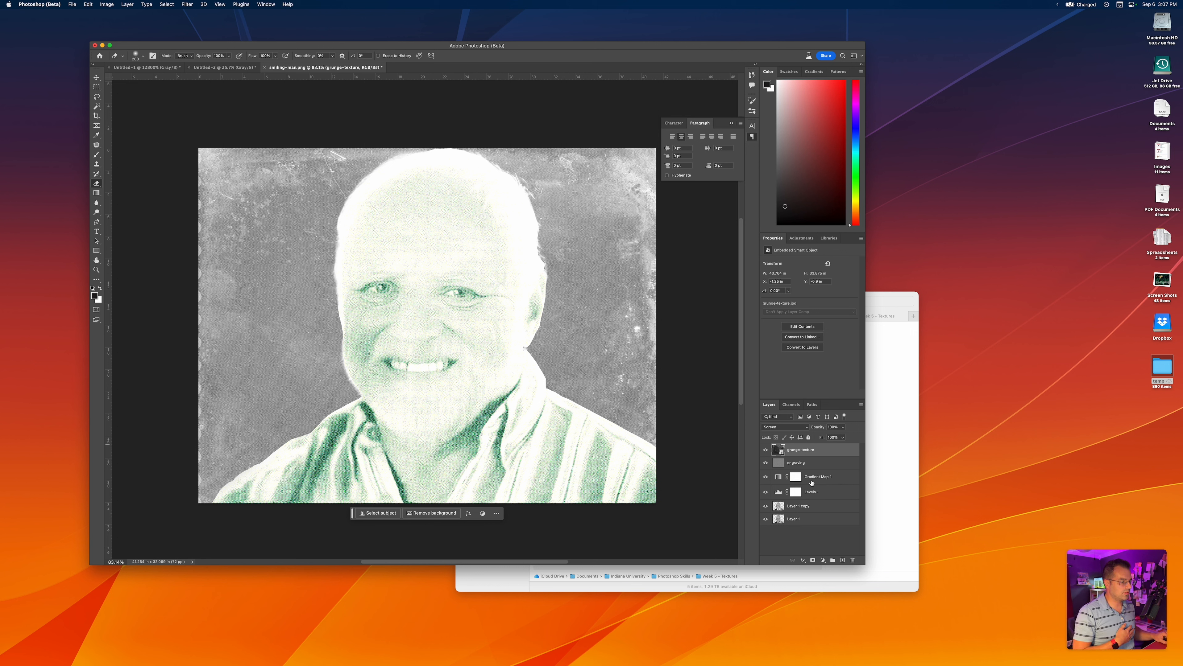
# Try the Gradient Map layer above the grunge texture, and settle it between the grunge-texture and engraving layers
pyautogui.moveTo(811, 480); pyautogui.dragTo(812, 464)
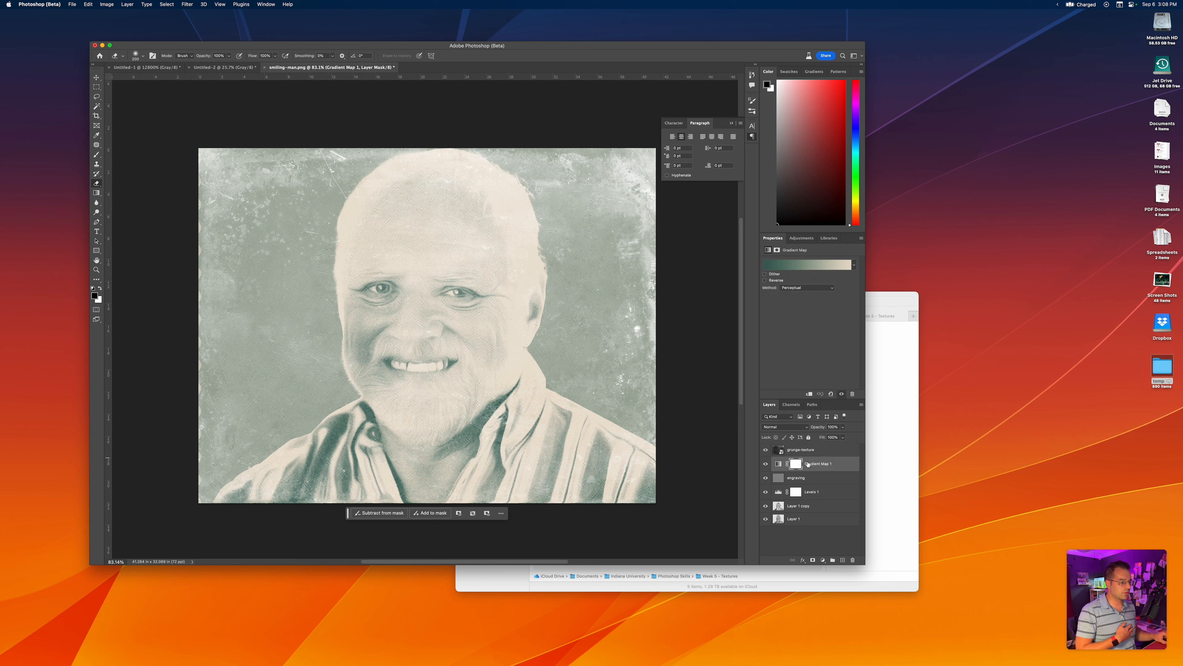
pyautogui.moveTo(810, 463); pyautogui.dragTo(812, 450)
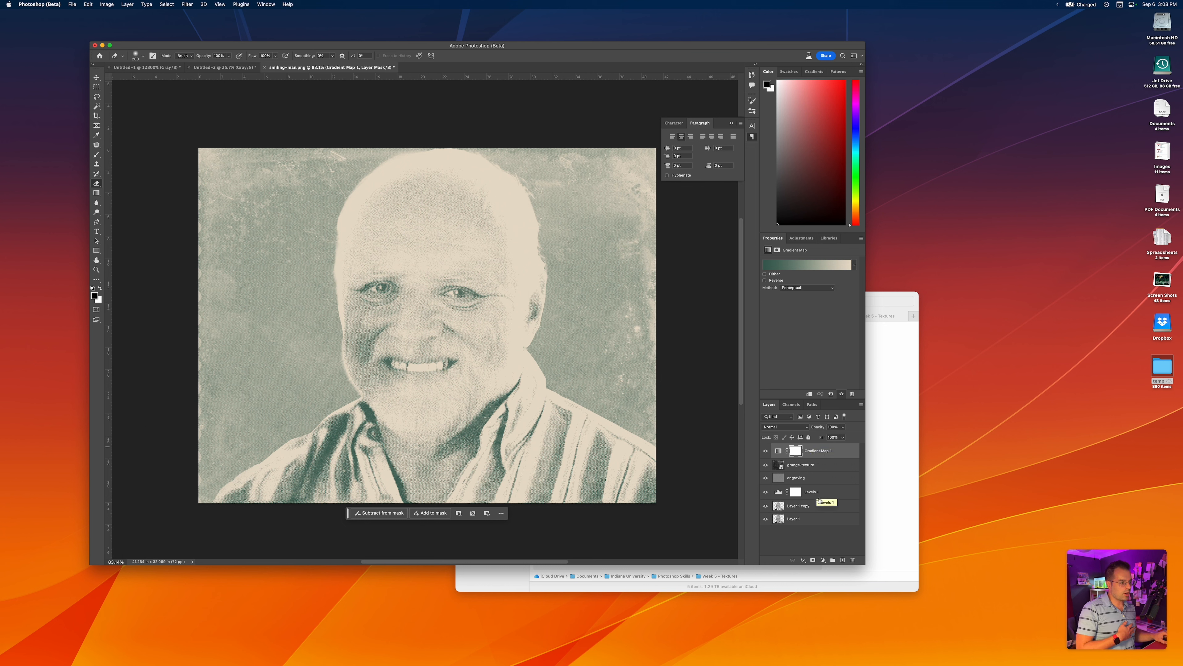
pyautogui.moveTo(813, 451); pyautogui.dragTo(812, 472)
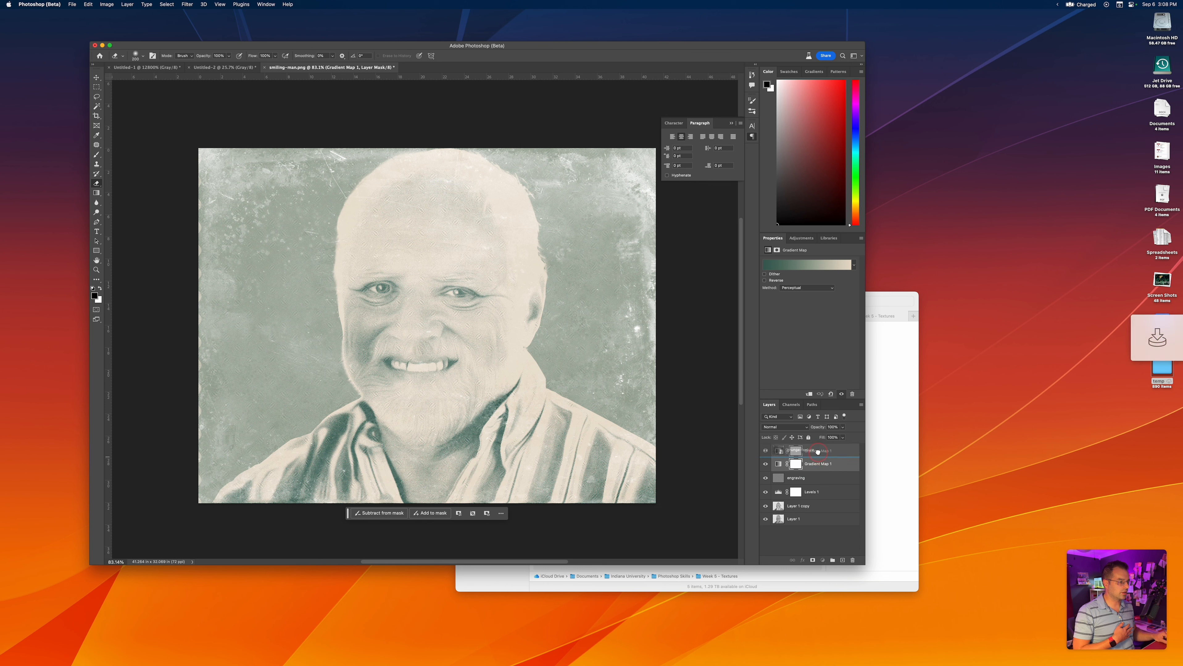
pyautogui.press('super+z')
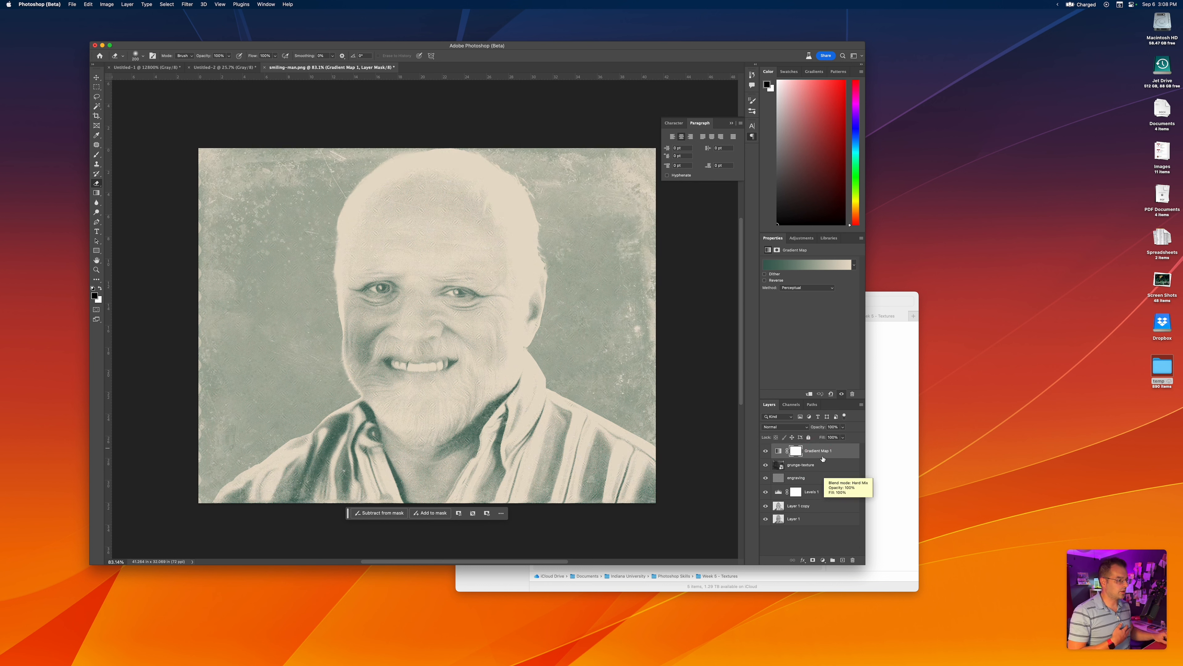
pyautogui.moveTo(819, 450); pyautogui.dragTo(818, 468)
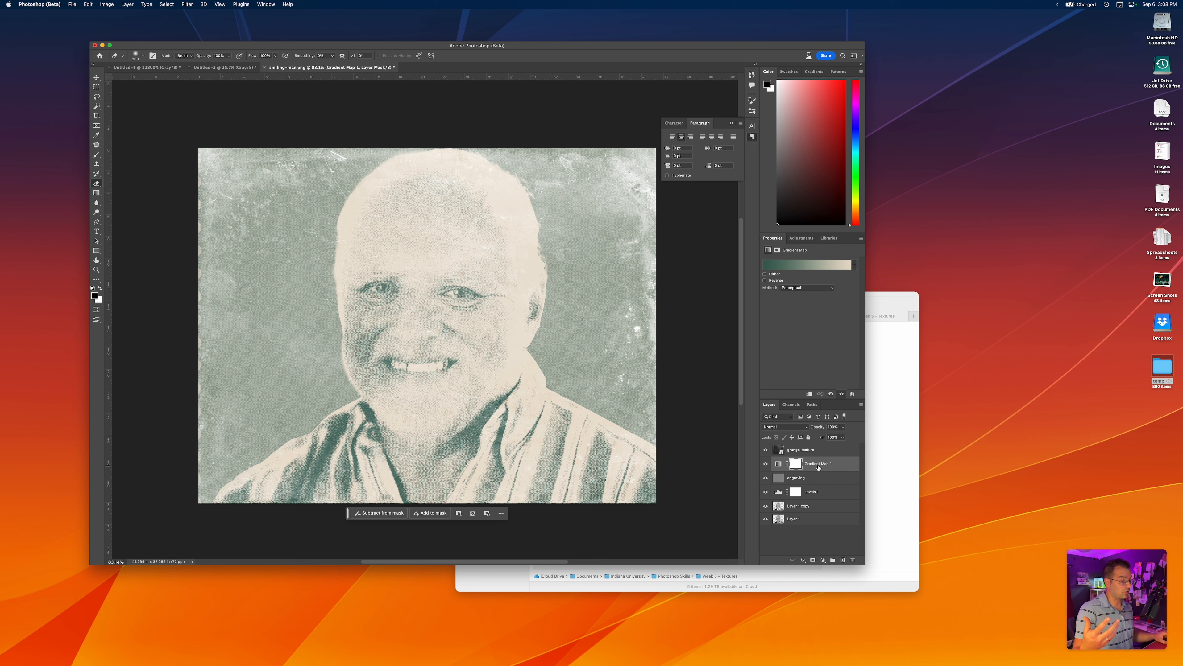
# Add a Screen-mode Outer Glow effect to Layer 1 with about 76% opacity and 14% spread, and accept it
pyautogui.click(796, 519)
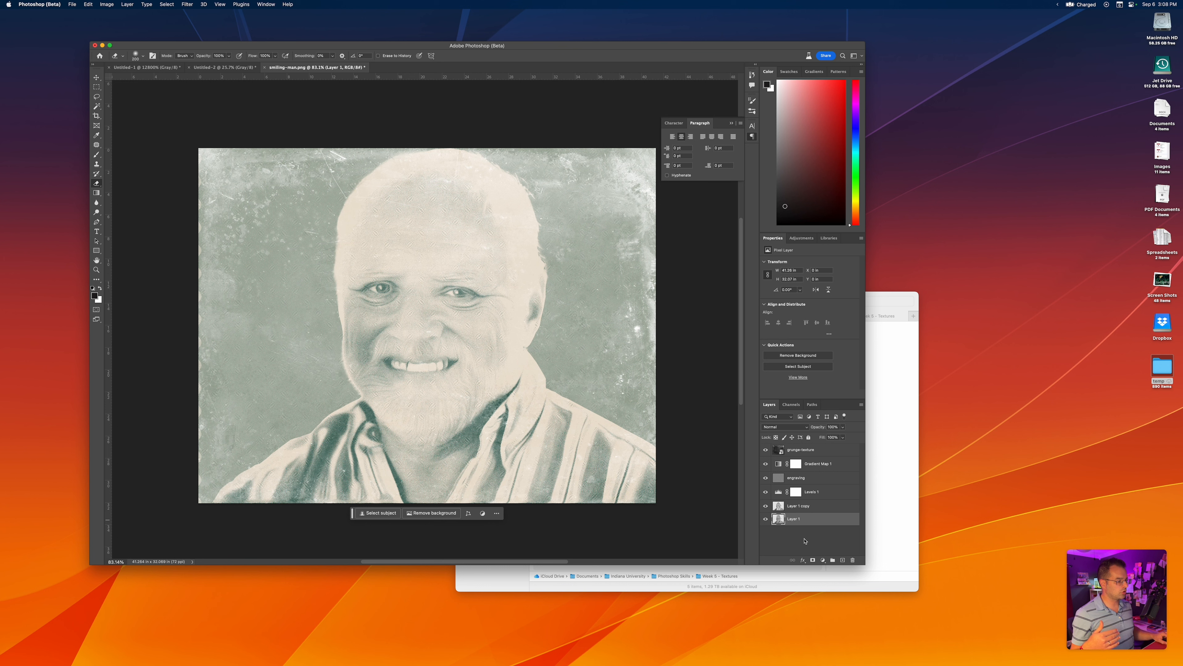
pyautogui.click(803, 561)
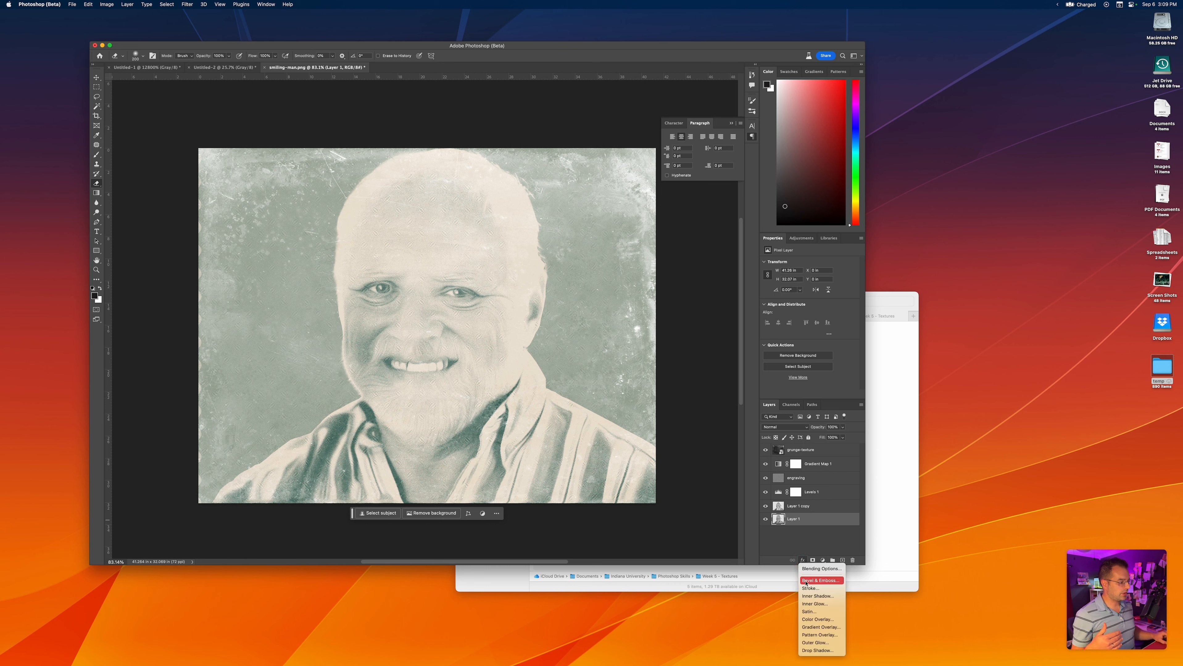
pyautogui.click(810, 644)
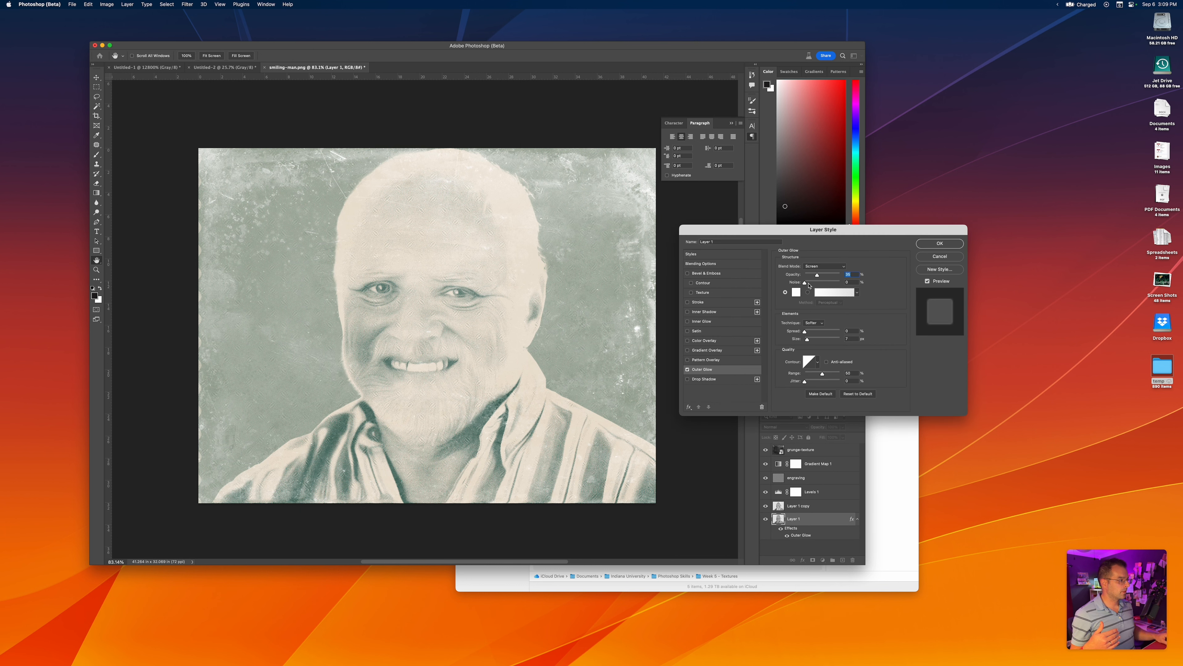
pyautogui.moveTo(816, 276); pyautogui.dragTo(831, 275)
pyautogui.moveTo(806, 334); pyautogui.dragTo(807, 342)
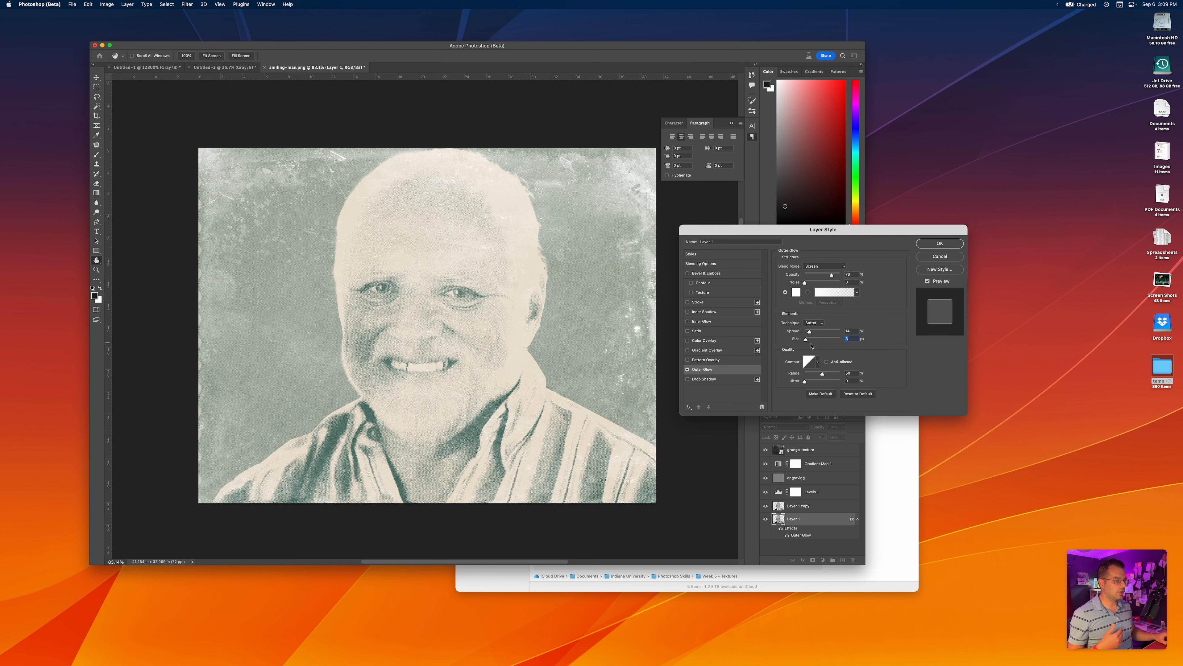
pyautogui.click(931, 244)
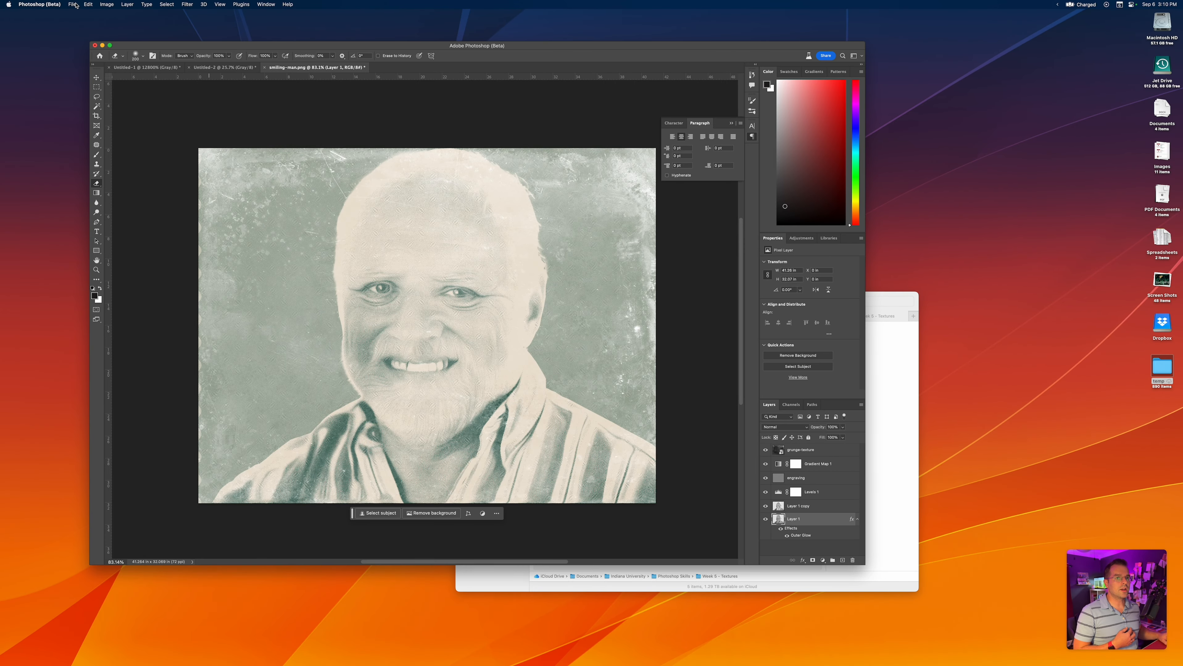
# Create a new 2000 by 2000 pixel grayscale document at 72 pixels/inch with a white background
pyautogui.click(73, 4)
pyautogui.click(78, 14)
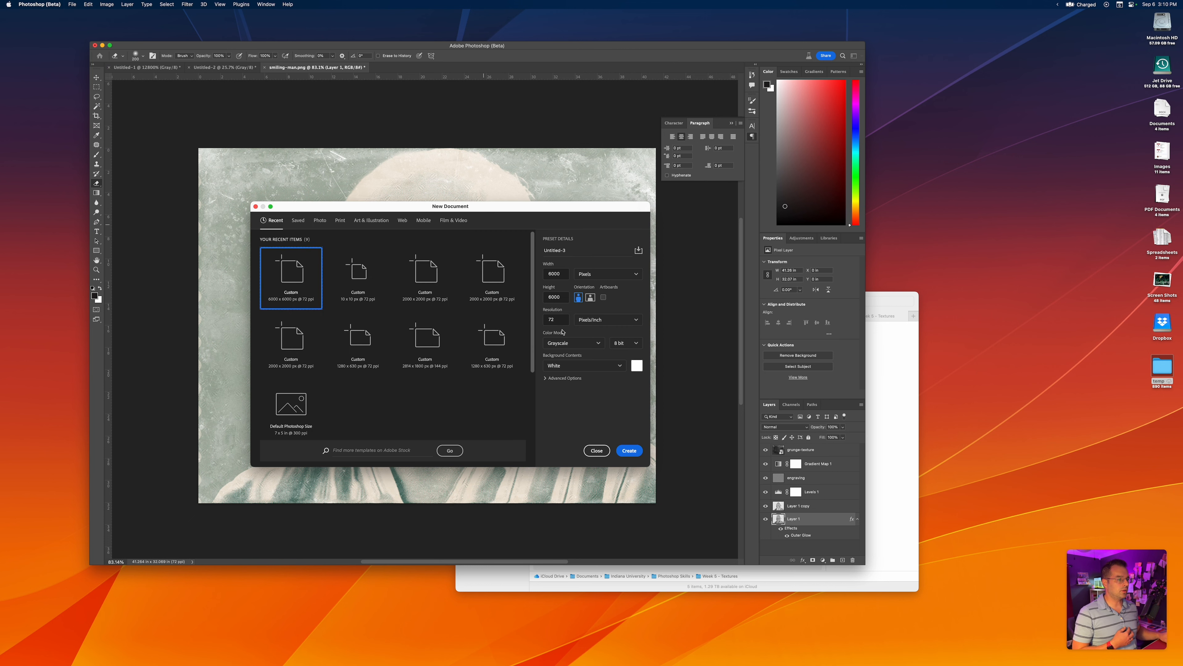
pyautogui.doubleClick(555, 274)
pyautogui.write('2')
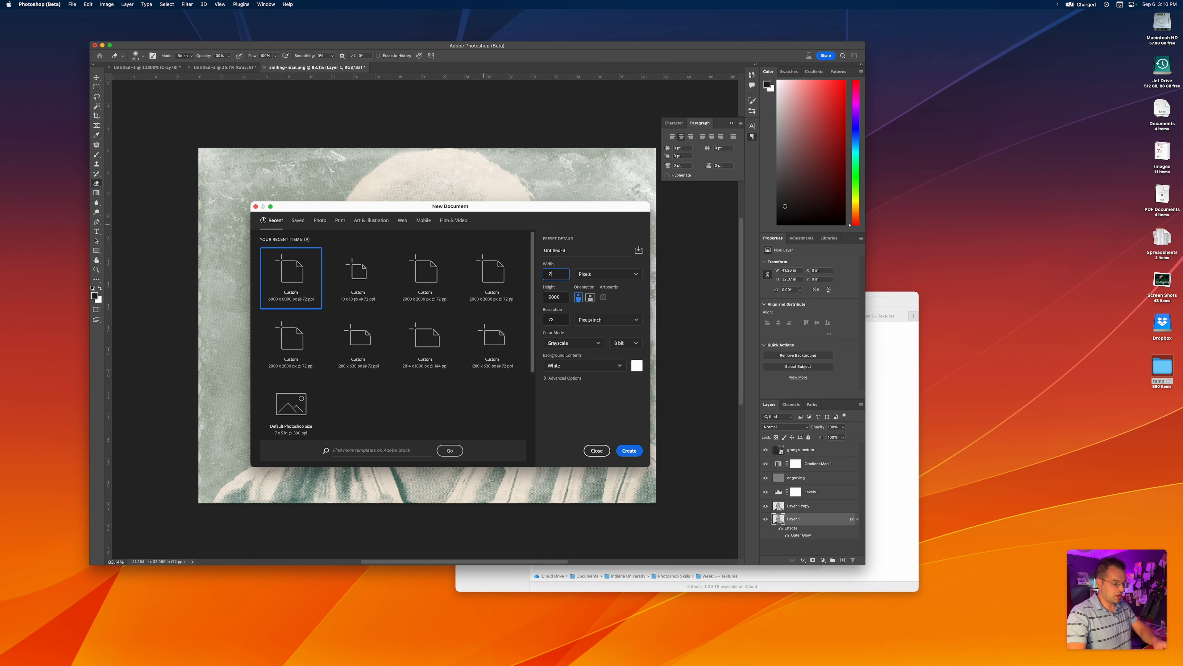
pyautogui.press('Tab')
pyautogui.write('2')
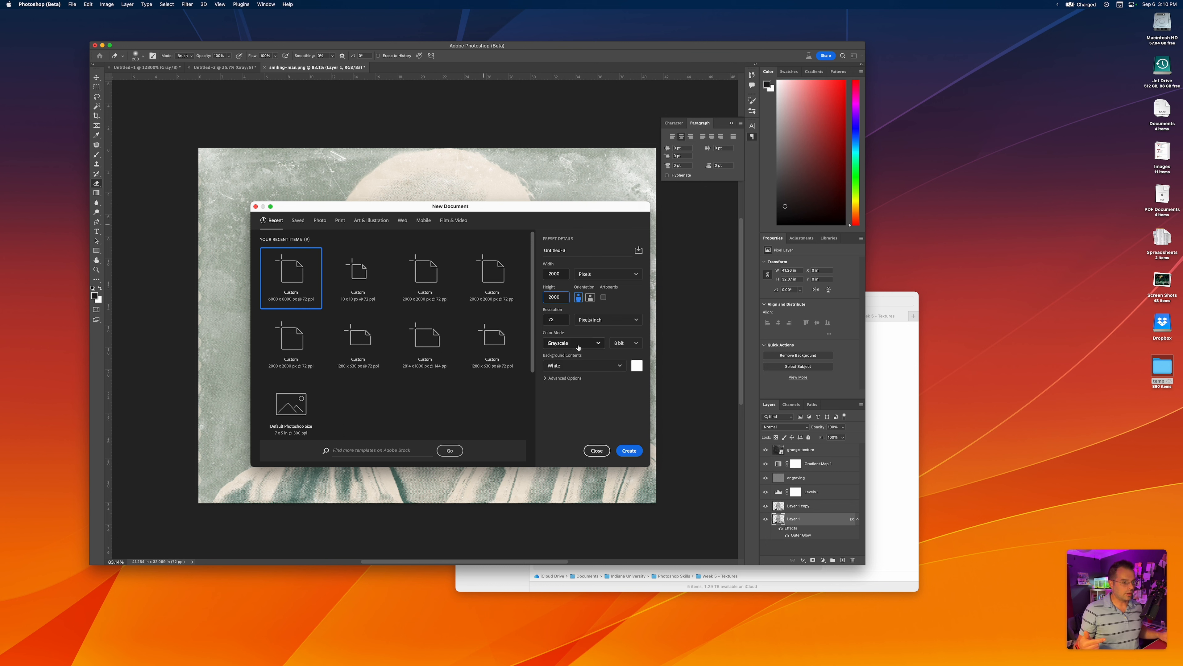
pyautogui.click(628, 451)
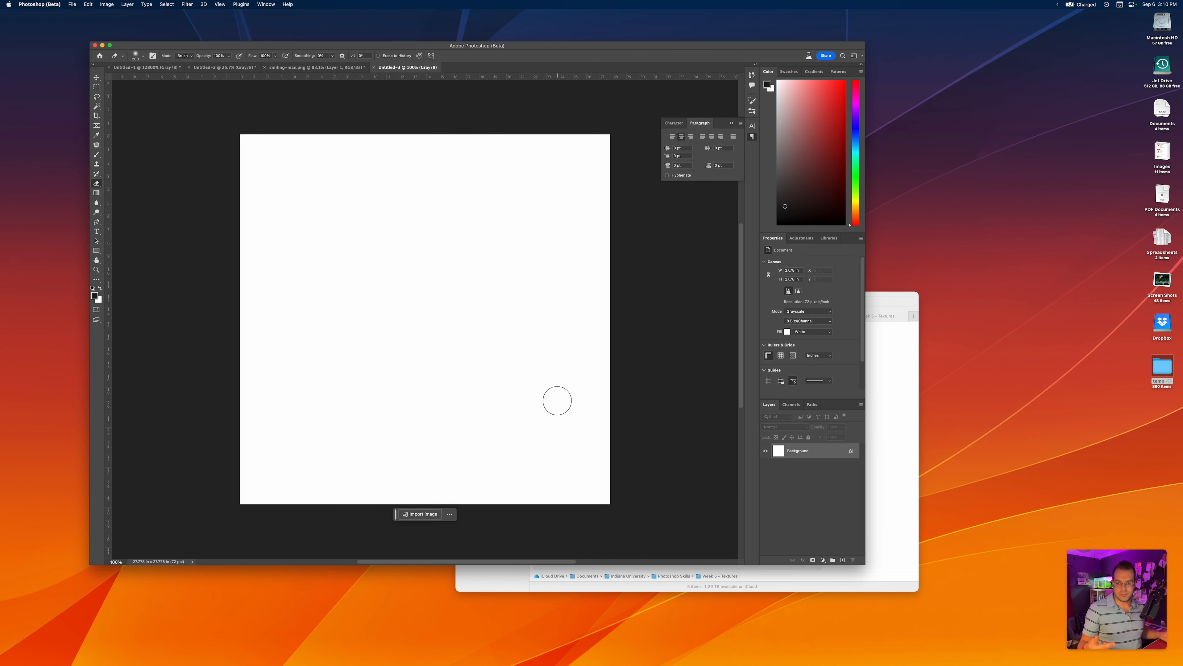
# Unlock the white Background layer and open the Filter Gallery with the Halftone Pattern sketch filter chosen
pyautogui.click(850, 451)
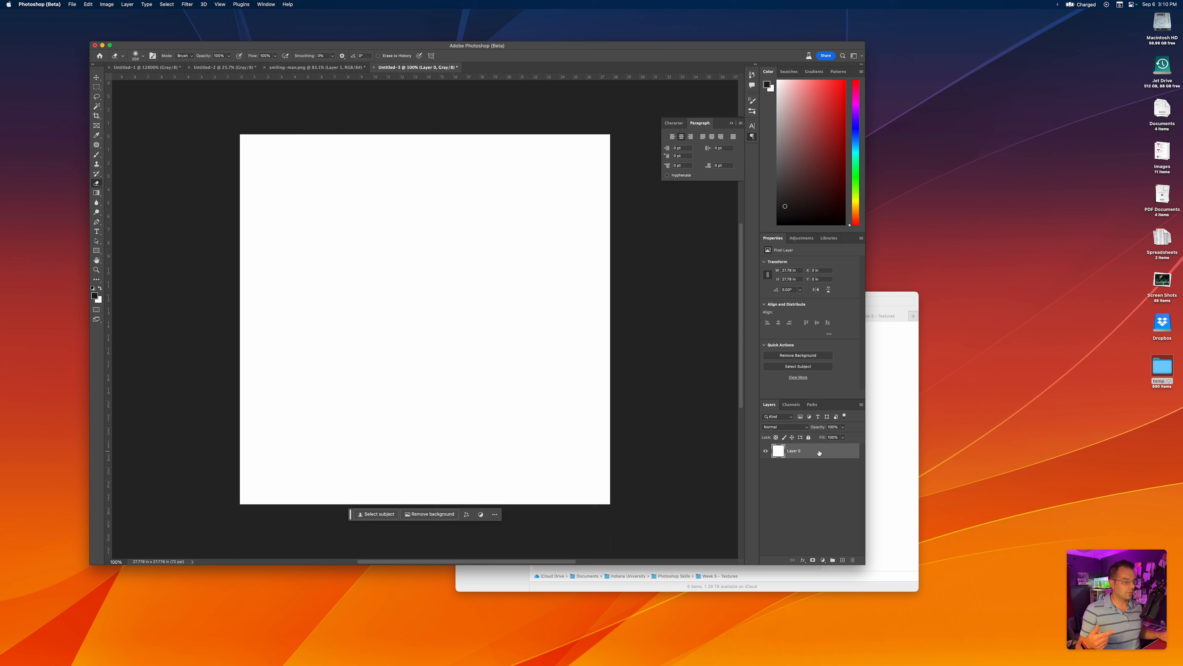
pyautogui.click(187, 4)
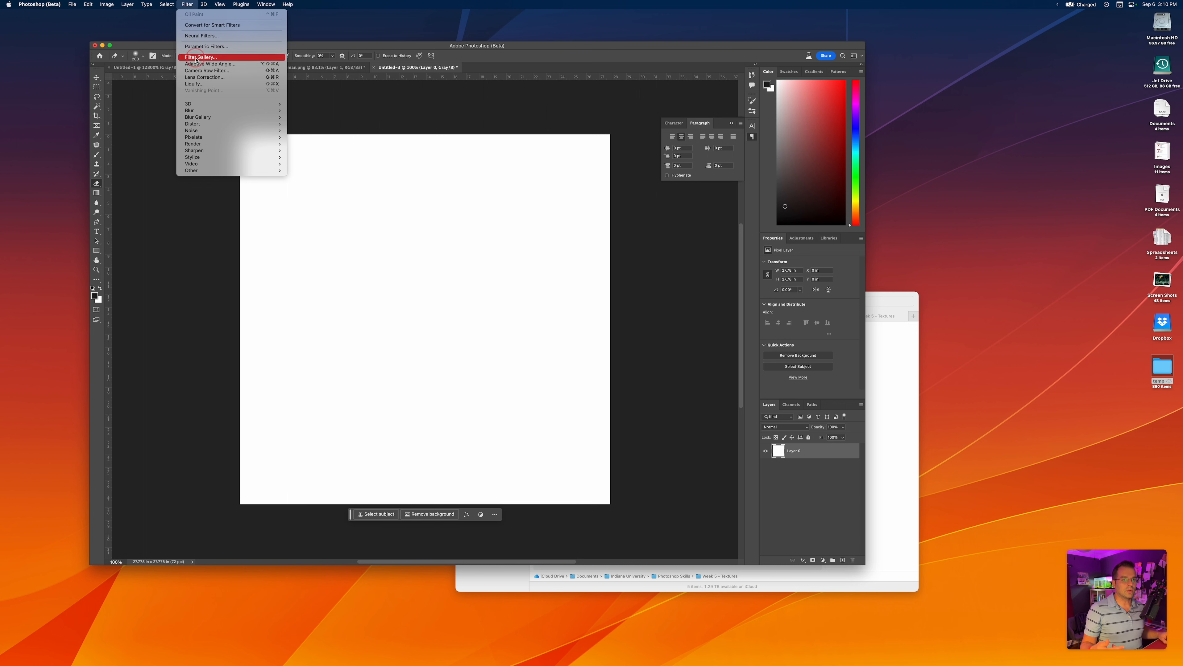
pyautogui.click(199, 57)
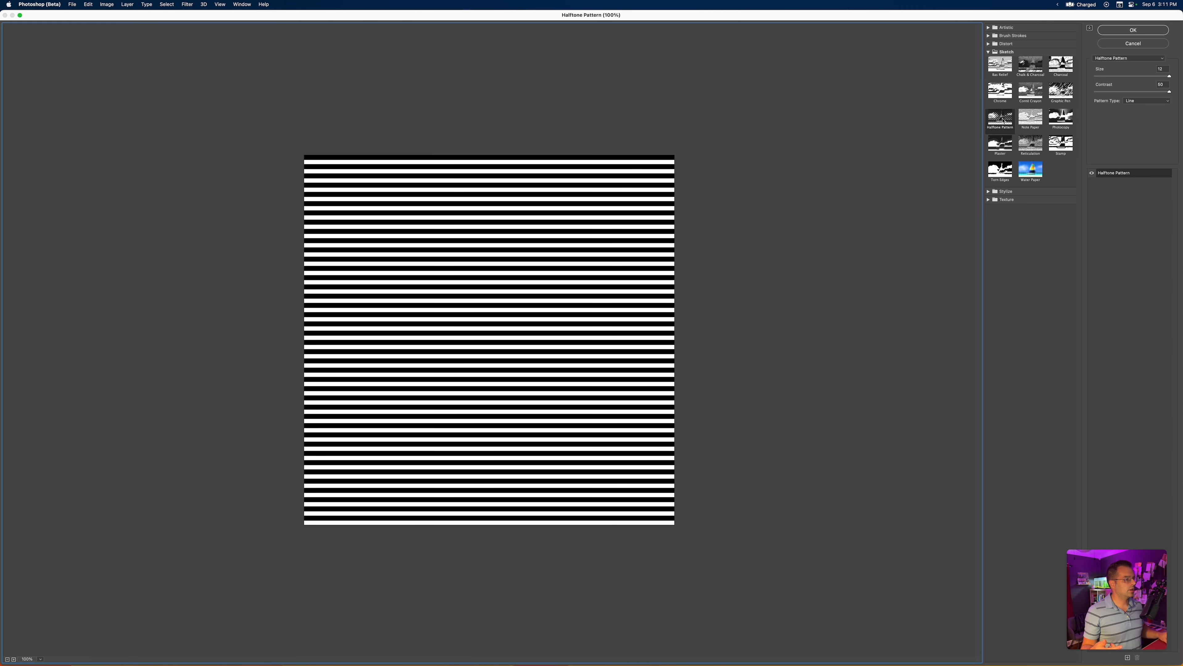
pyautogui.click(1003, 121)
# Preview the Note Paper, Chrome and Water Paper sketch filters on the white layer
pyautogui.click(1030, 119)
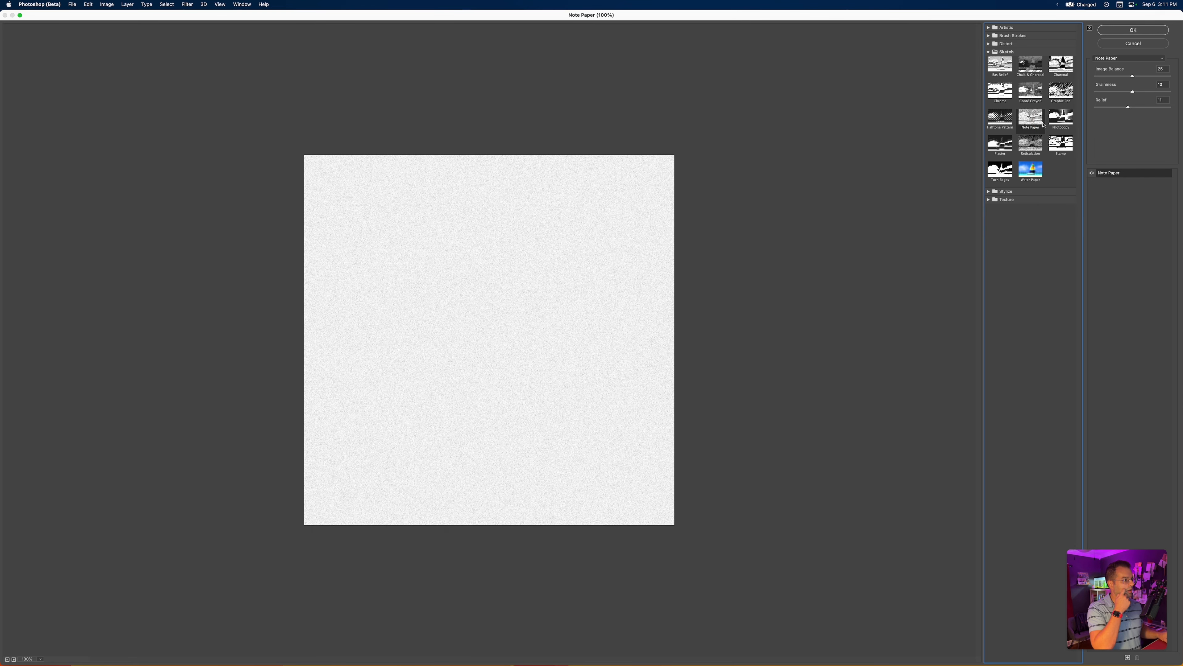
pyautogui.click(999, 91)
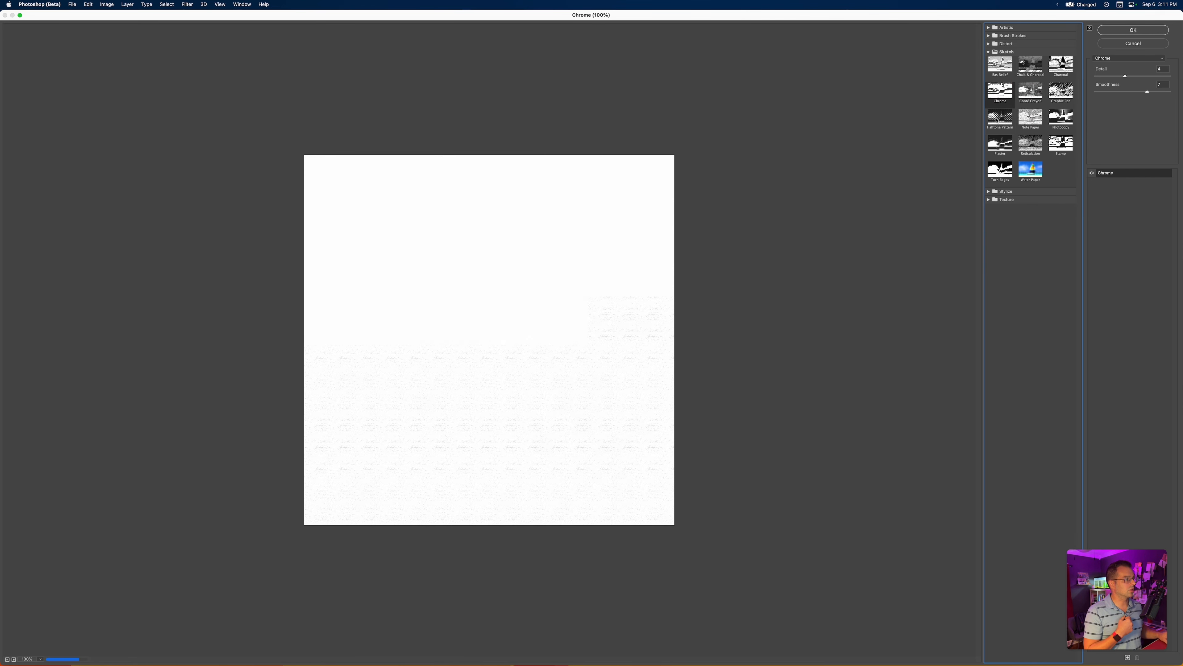
pyautogui.click(999, 117)
pyautogui.click(1030, 171)
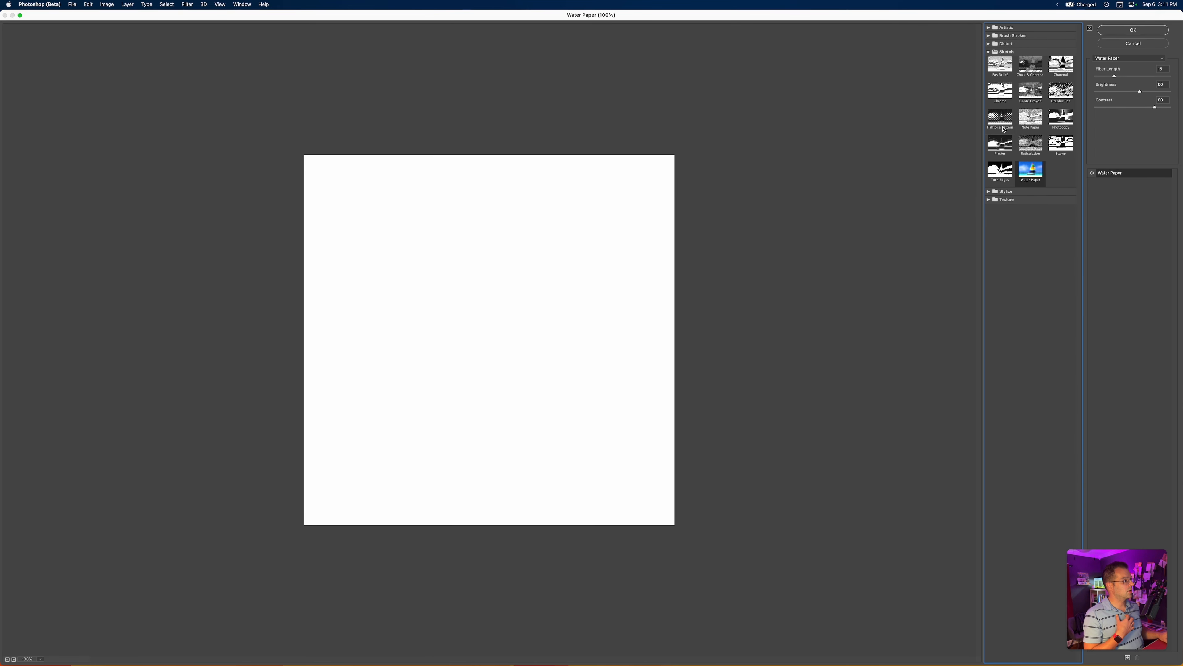
# Apply the Halftone Pattern filter to the white layer with the Line pattern type, size 12 and contrast 50
pyautogui.click(1003, 129)
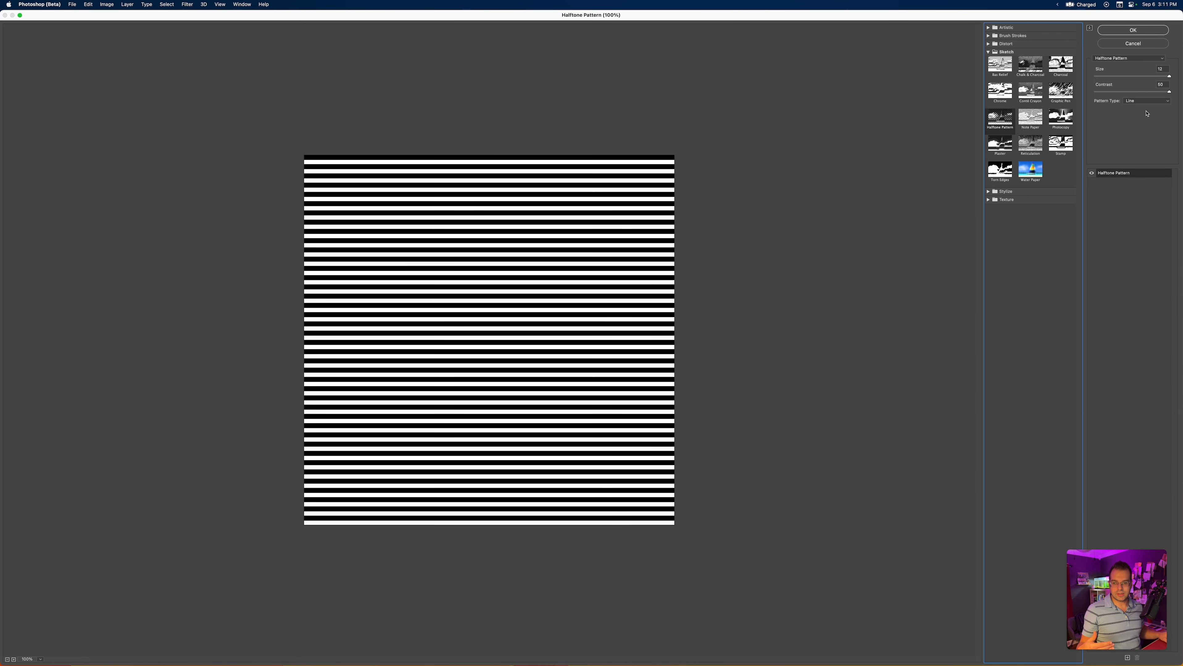
pyautogui.click(1131, 30)
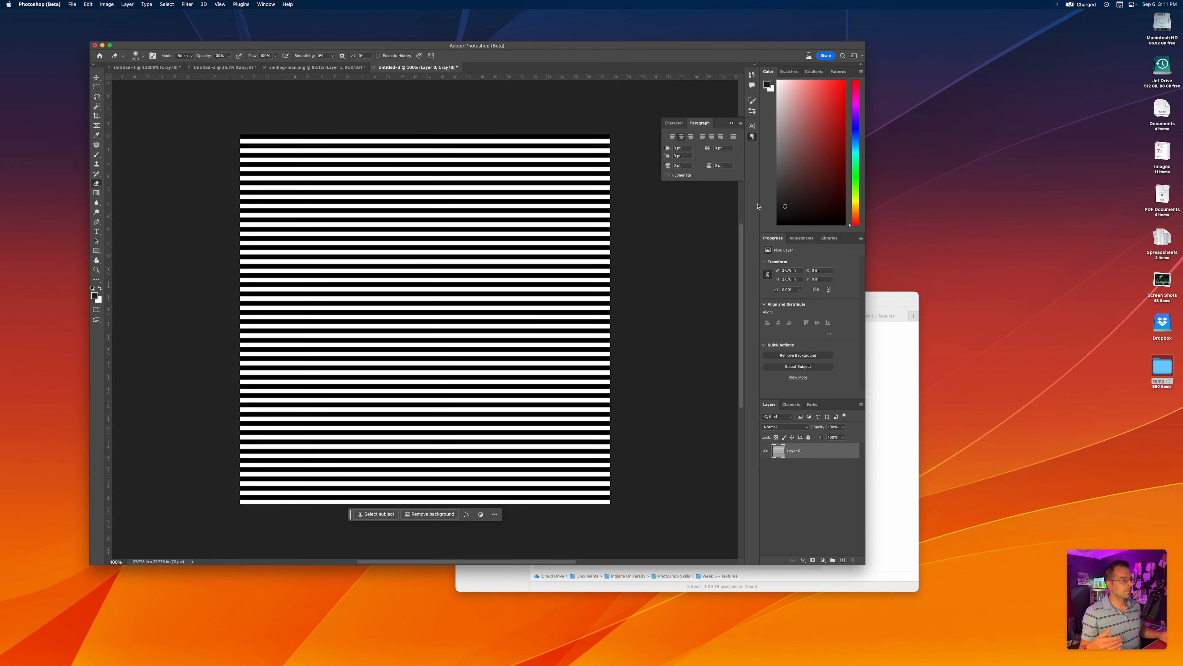
# Rotate the striped layer 90° with Free Transform so the lines run vertically, and commit the rotation
pyautogui.press('super+t')
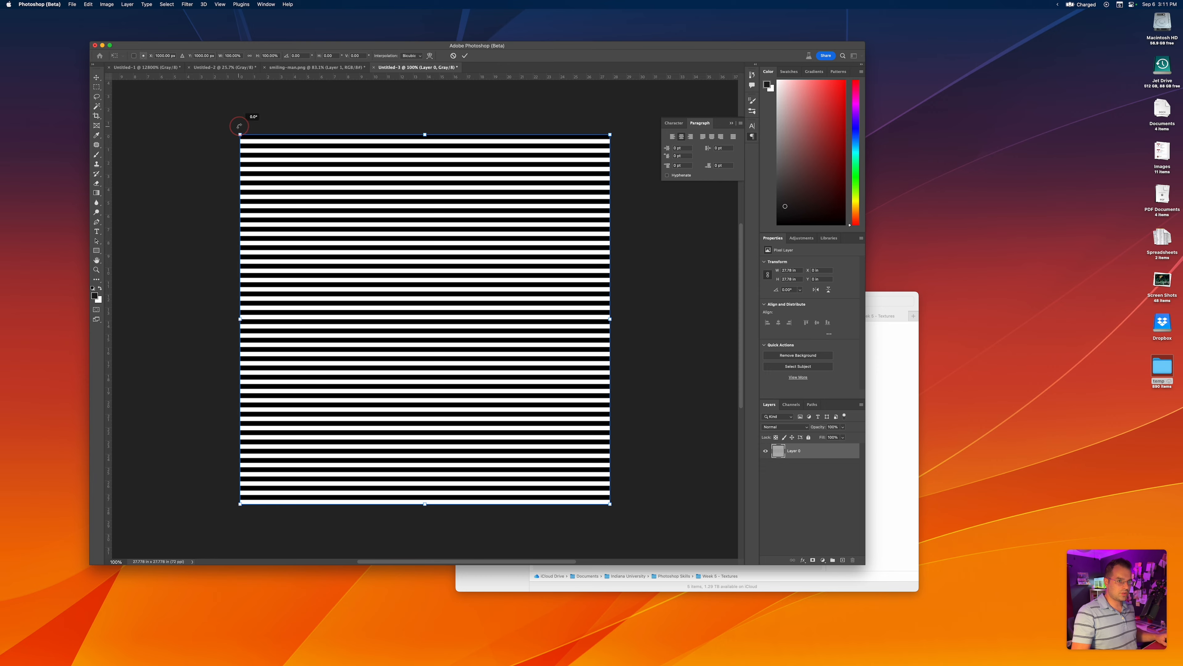
pyautogui.moveTo(243, 115); pyautogui.dragTo(555, 189)
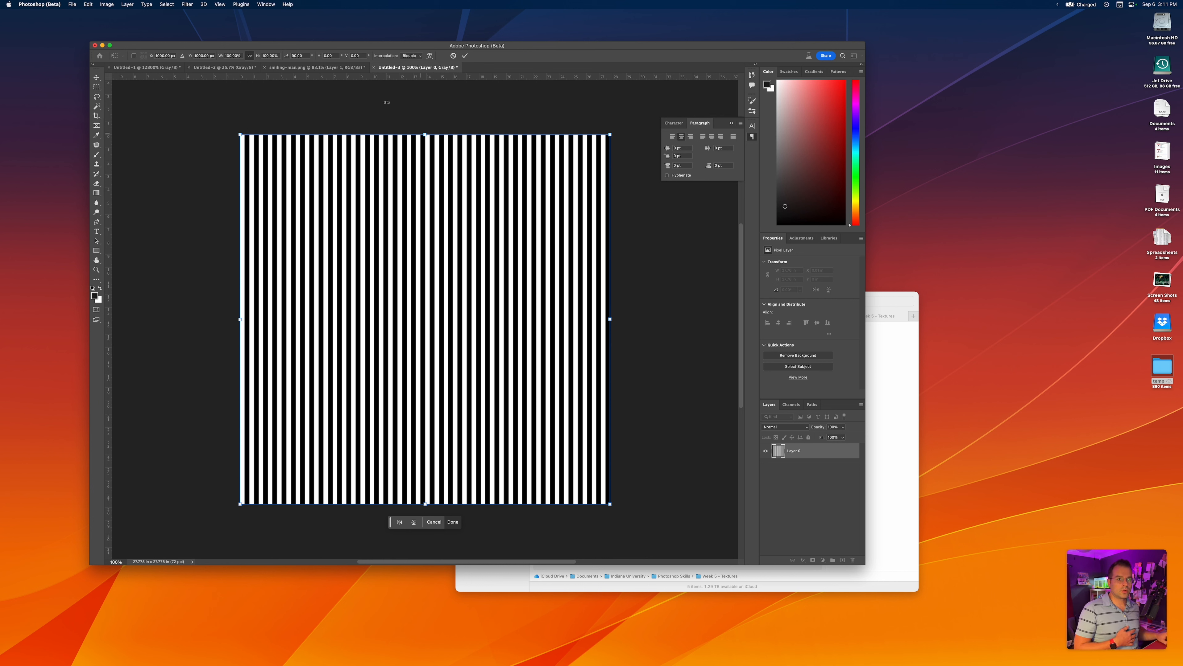
pyautogui.click(187, 5)
pyautogui.click(345, 181)
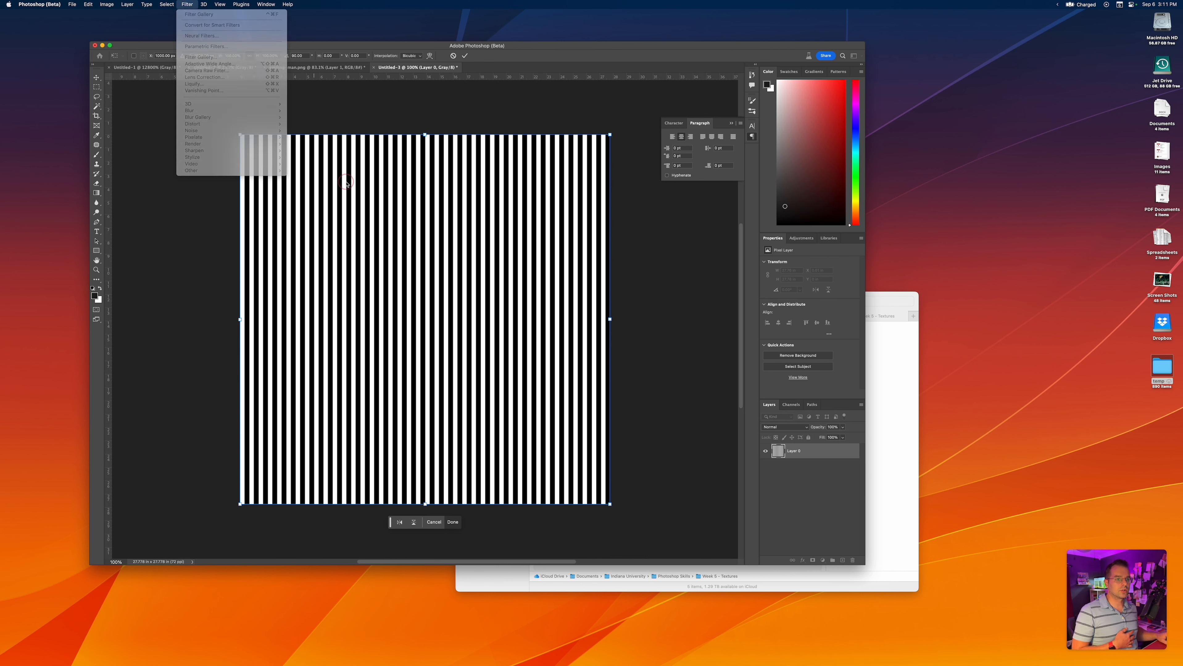
pyautogui.press('Return')
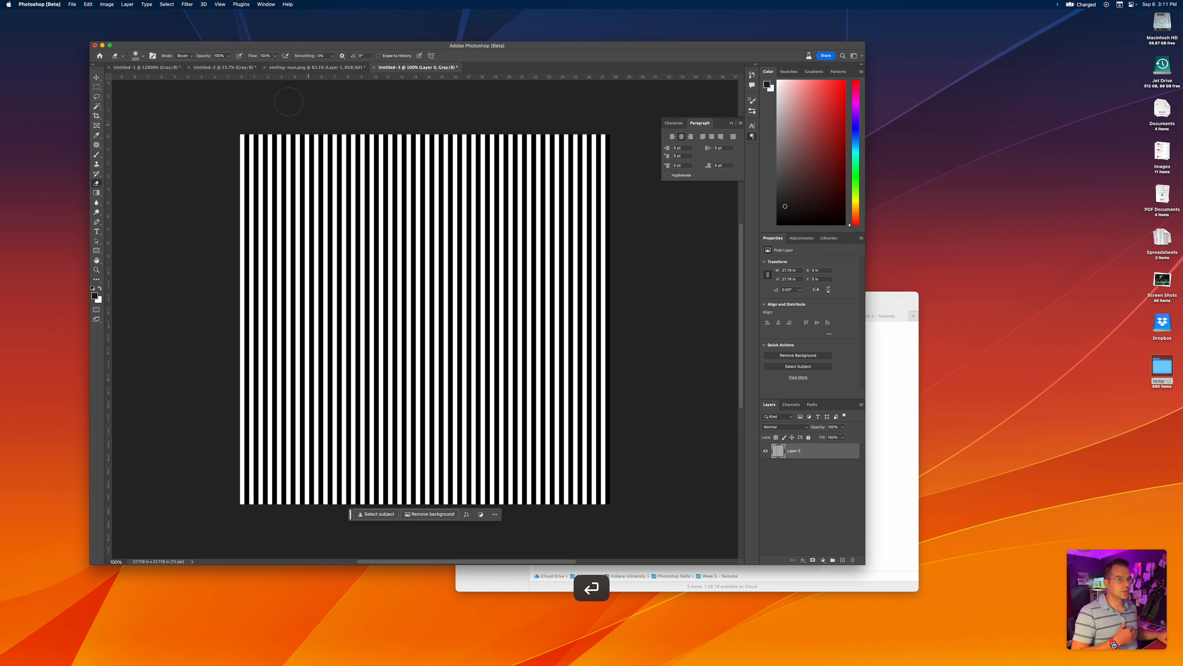
# Apply the Polar Coordinates distortion to the vertical stripes using the Rectangular to Polar option
pyautogui.click(187, 4)
pyautogui.moveTo(225, 128)
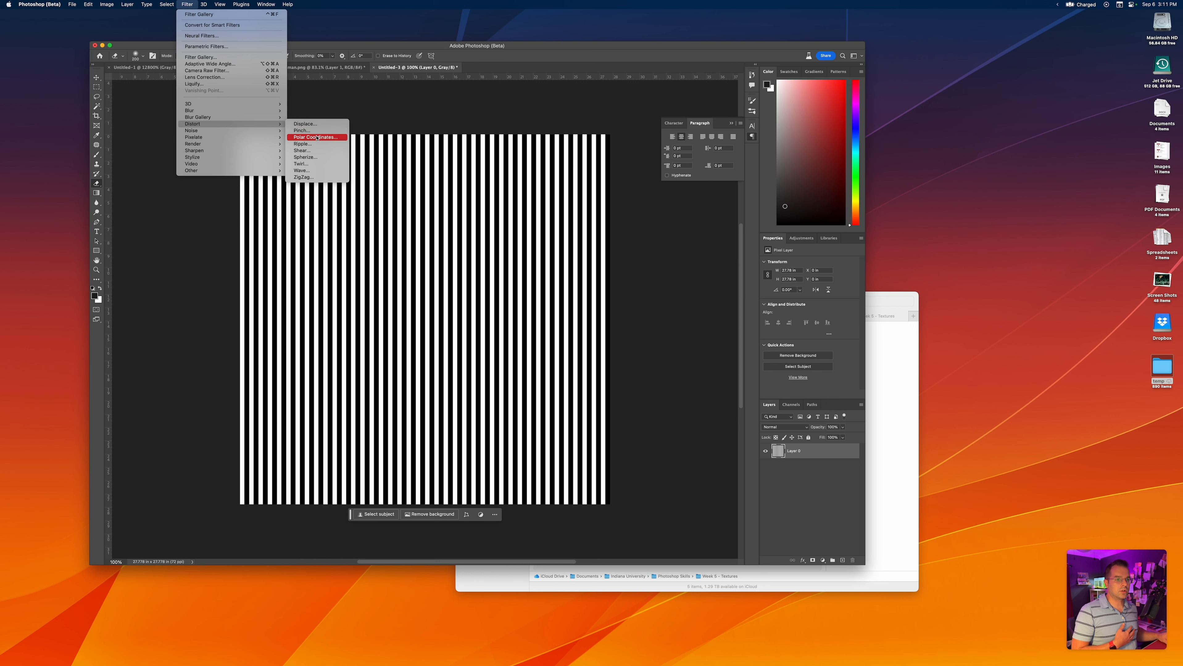
pyautogui.click(317, 138)
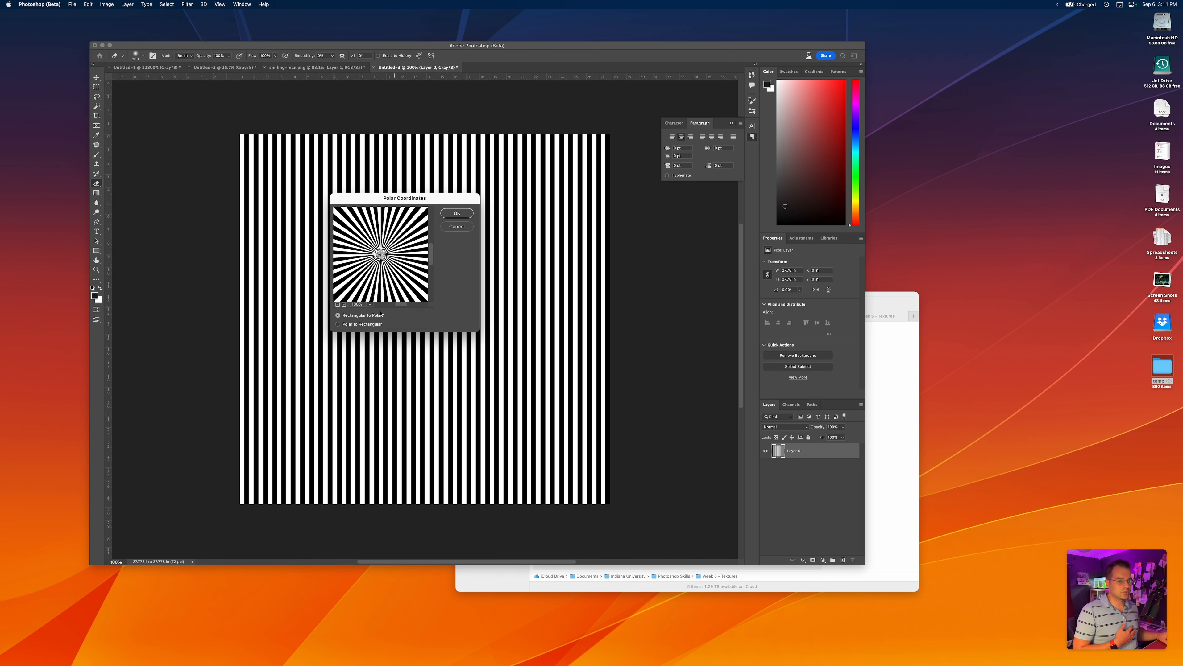
pyautogui.click(358, 328)
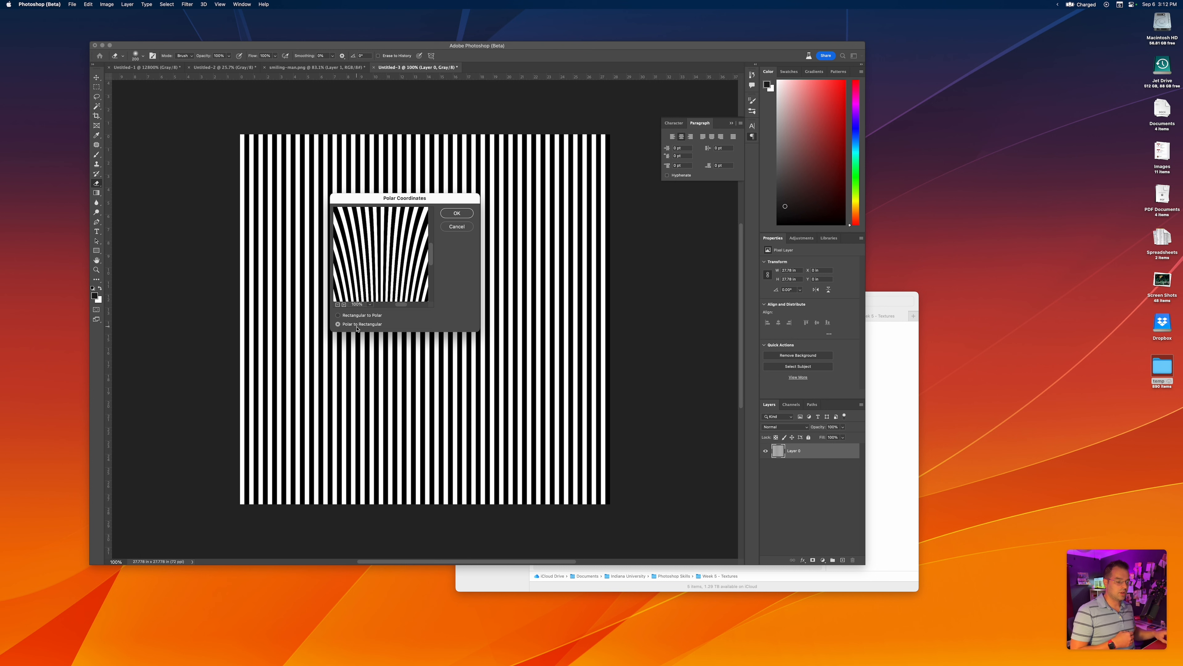
pyautogui.click(361, 318)
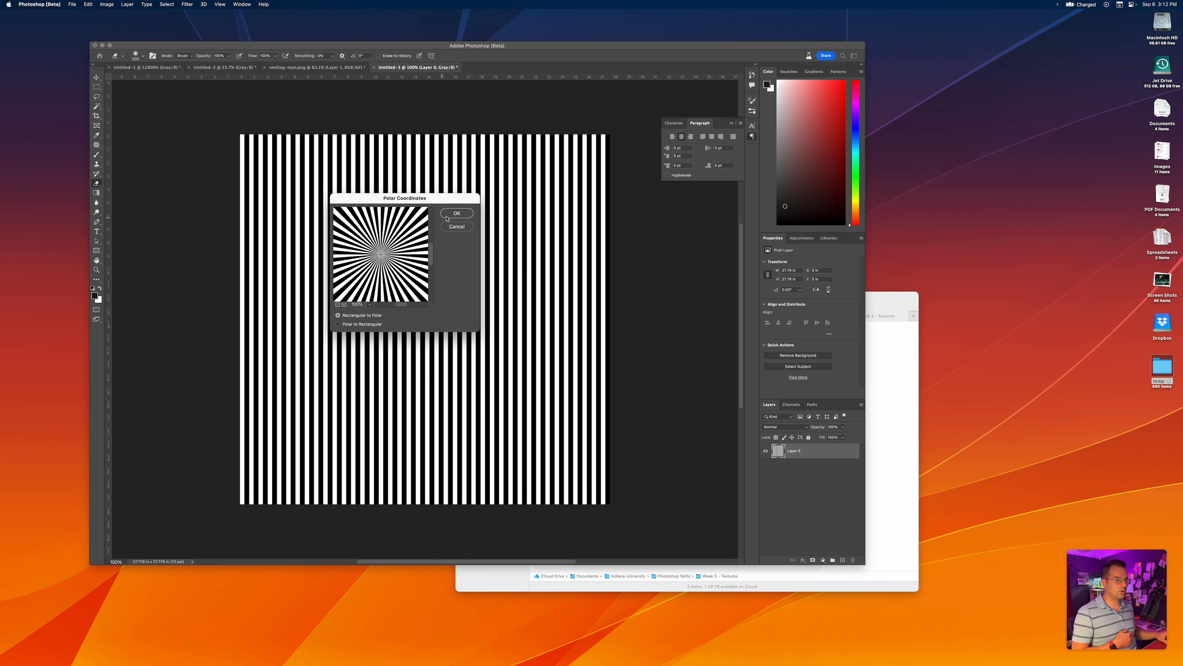
pyautogui.click(455, 213)
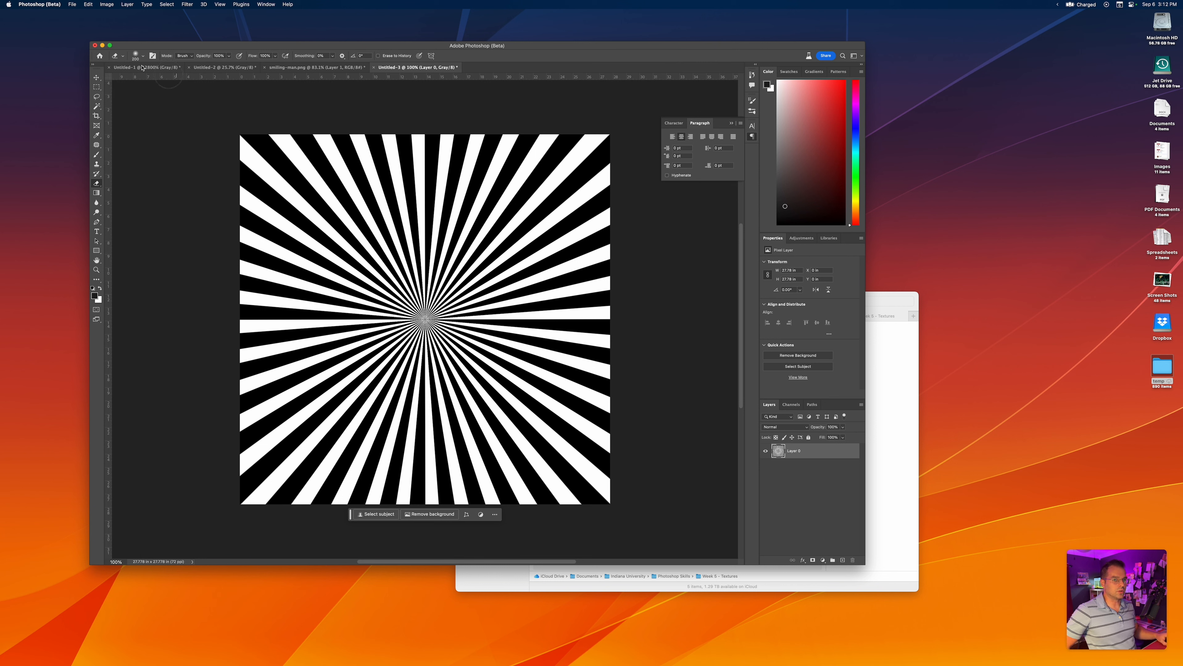
# Copy the radial line pattern into the smiling-man.png document and place its layer beneath the Layer 1 portrait
pyautogui.press('v')
pyautogui.moveTo(412, 324); pyautogui.dragTo(438, 308)
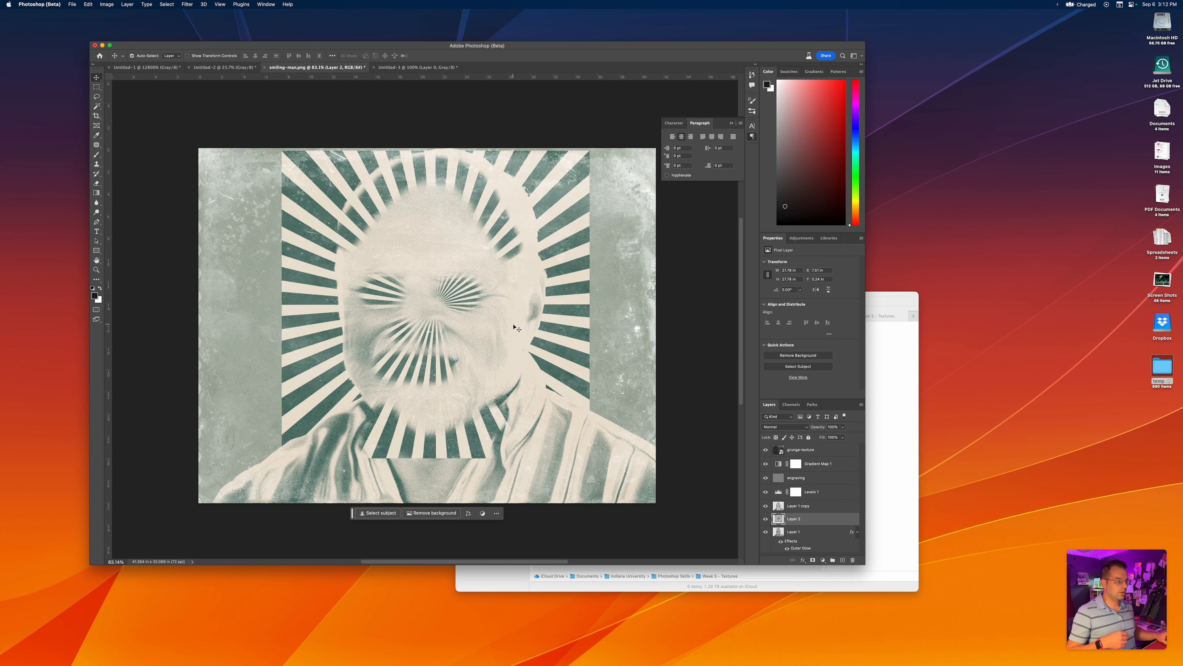
pyautogui.scroll(-3, 725, 492)
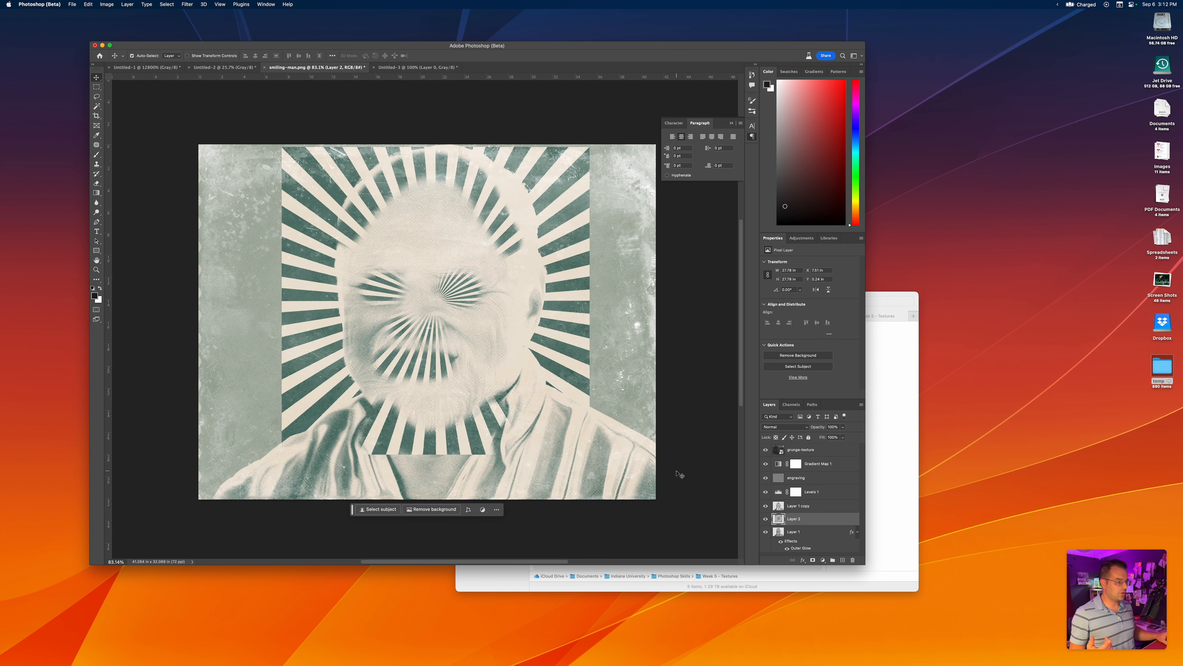
pyautogui.moveTo(793, 519); pyautogui.dragTo(798, 553)
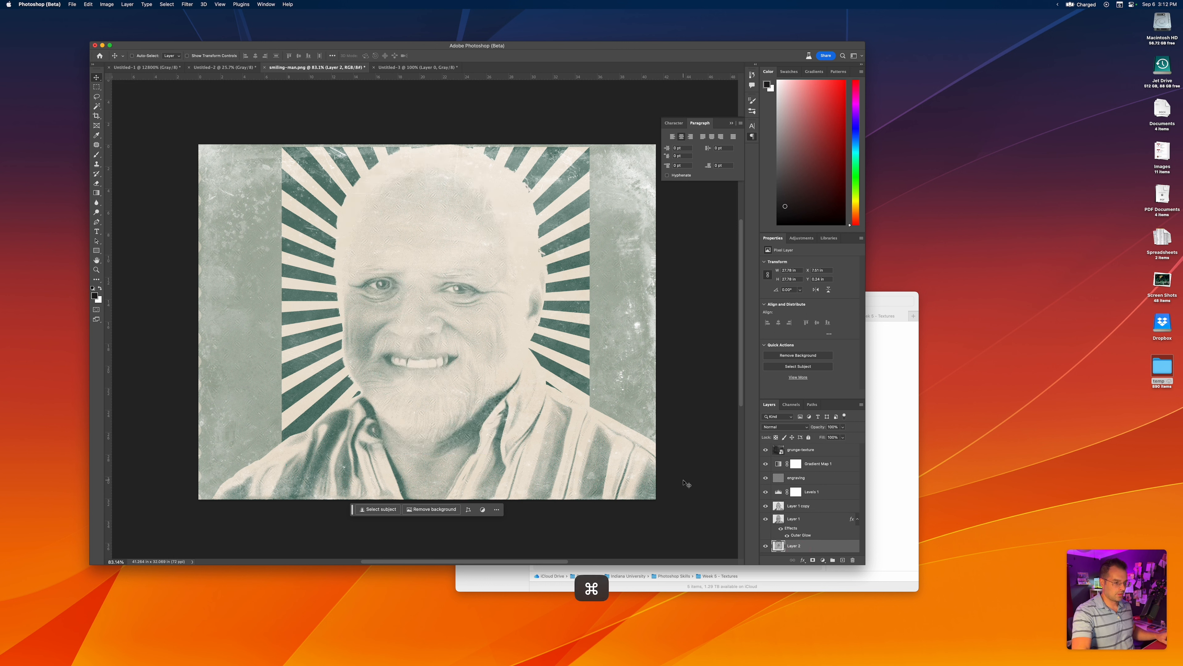
# Scale the sunburst layer to about 171% with Free Transform, position it to cover the canvas behind the head, and commit
pyautogui.press('super+t')
pyautogui.moveTo(590, 457); pyautogui.dragTo(728, 540)
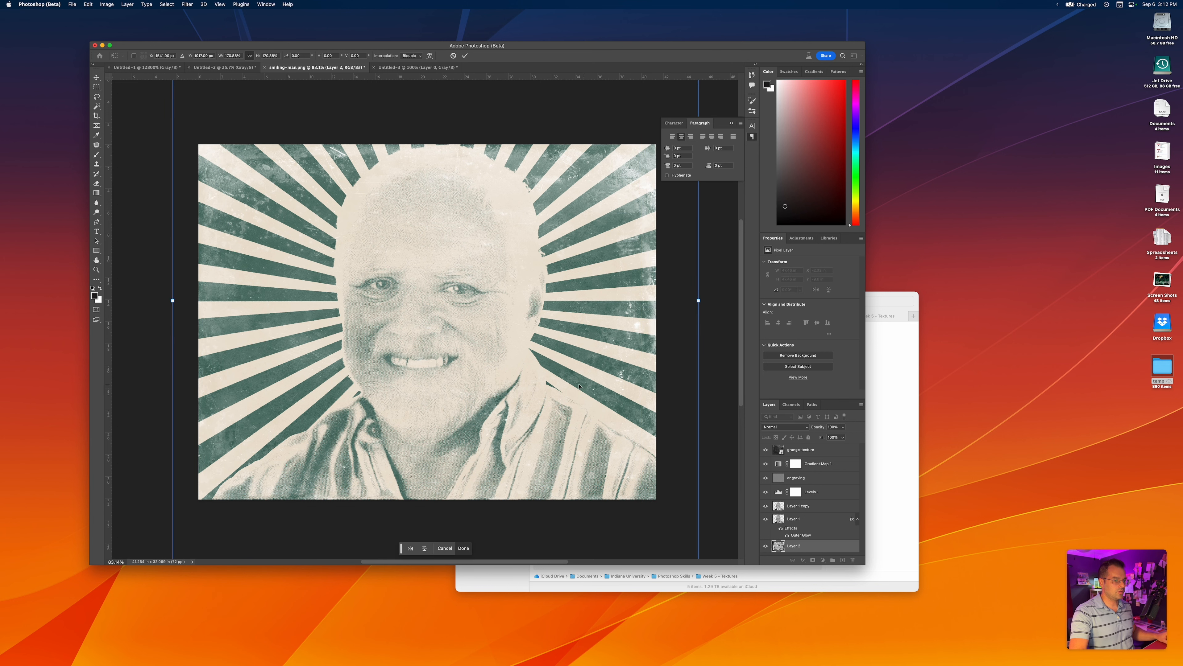
pyautogui.moveTo(578, 386); pyautogui.dragTo(601, 394)
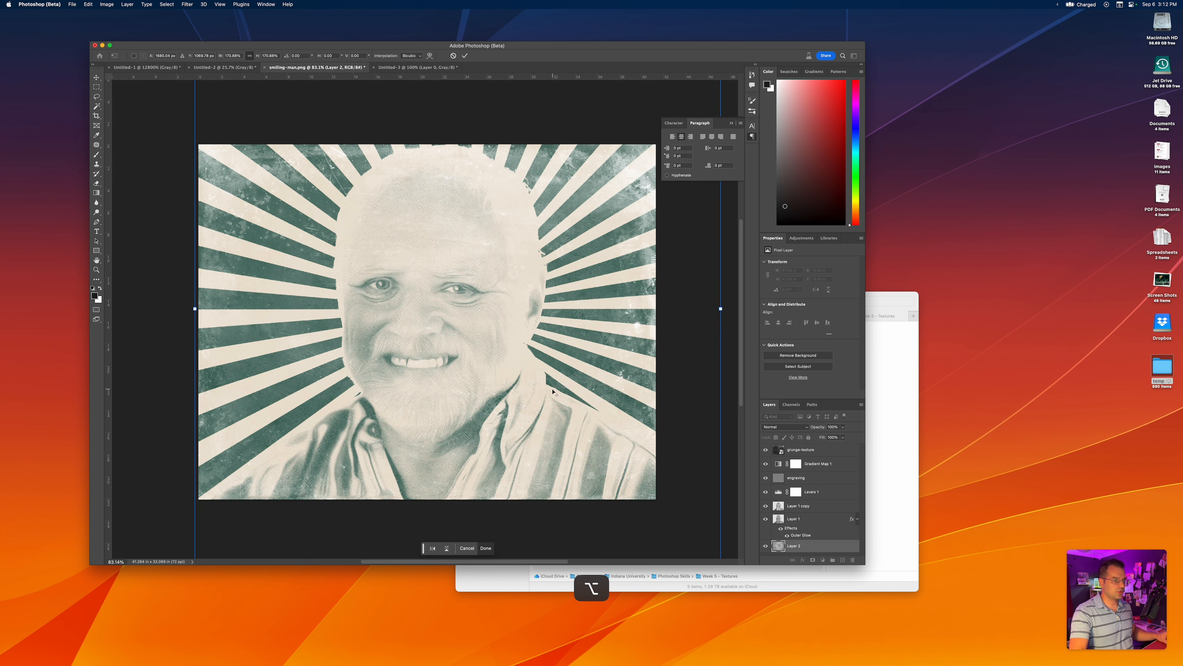
pyautogui.scroll(-3, 553, 391)
pyautogui.press('Return')
pyautogui.scroll(5, 456, 389)
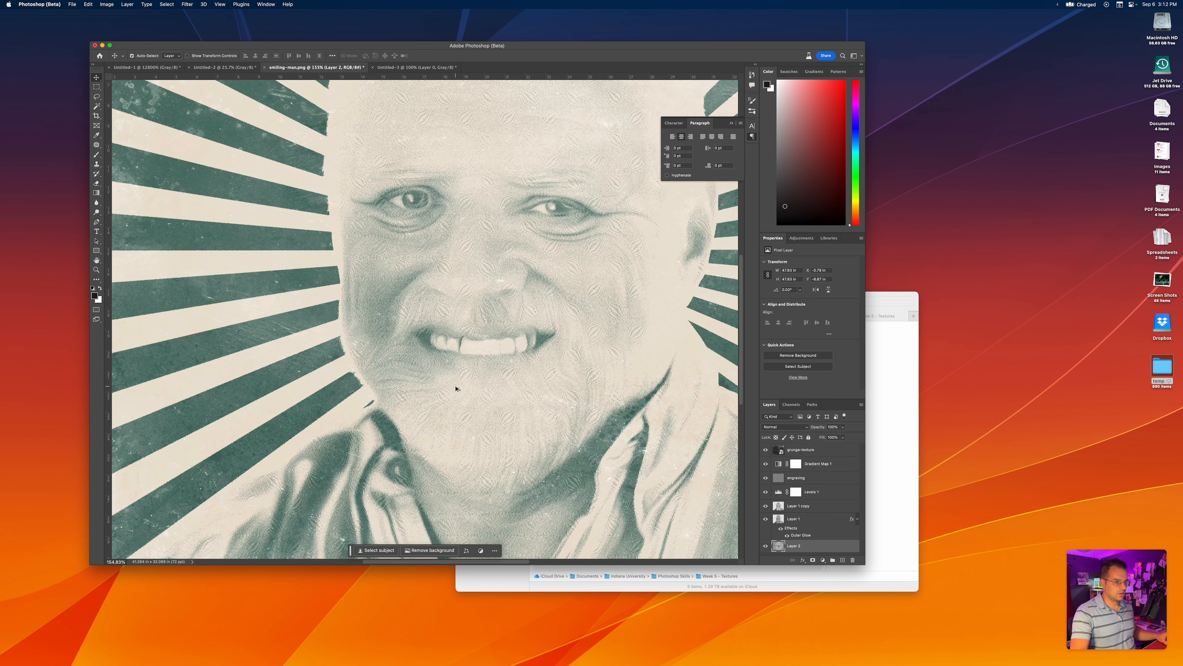
pyautogui.scroll(-3, 455, 388)
pyautogui.scroll(-2, 456, 389)
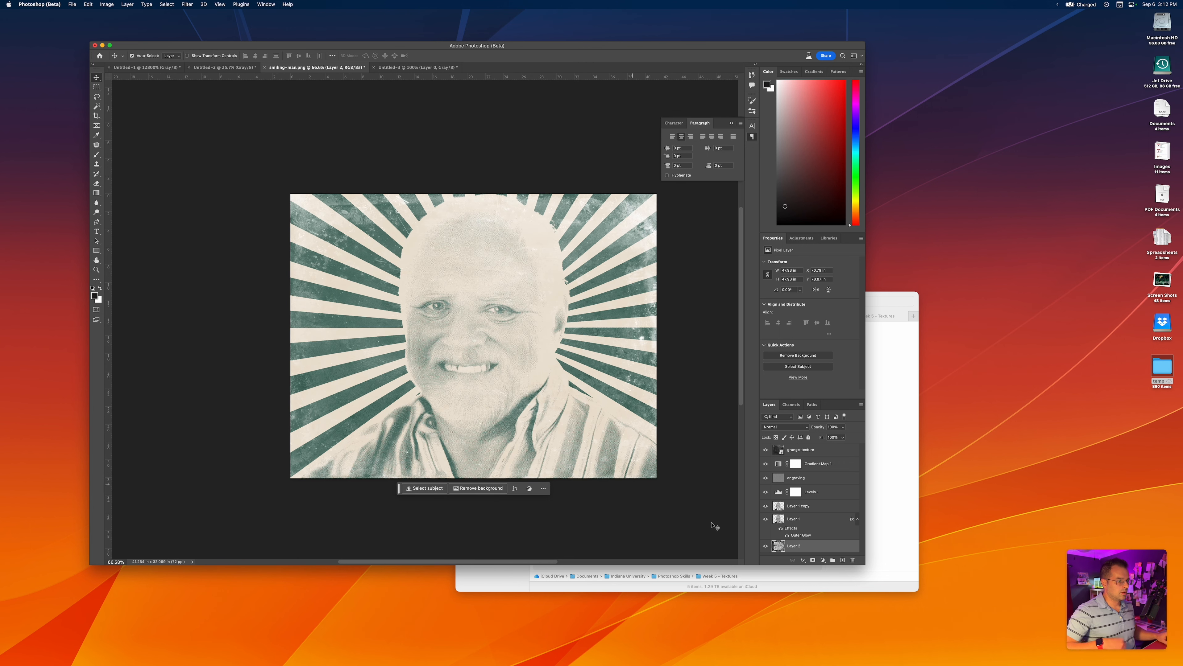
# Soften the sunburst layer by reducing its opacity and fill and setting its blend mode to Dissolve, then deselect the layer
pyautogui.moveTo(817, 427)
pyautogui.mouseDown()
pyautogui.moveTo(819, 441)
pyautogui.moveTo(809, 430)
pyautogui.mouseUp()
pyautogui.click(795, 428)
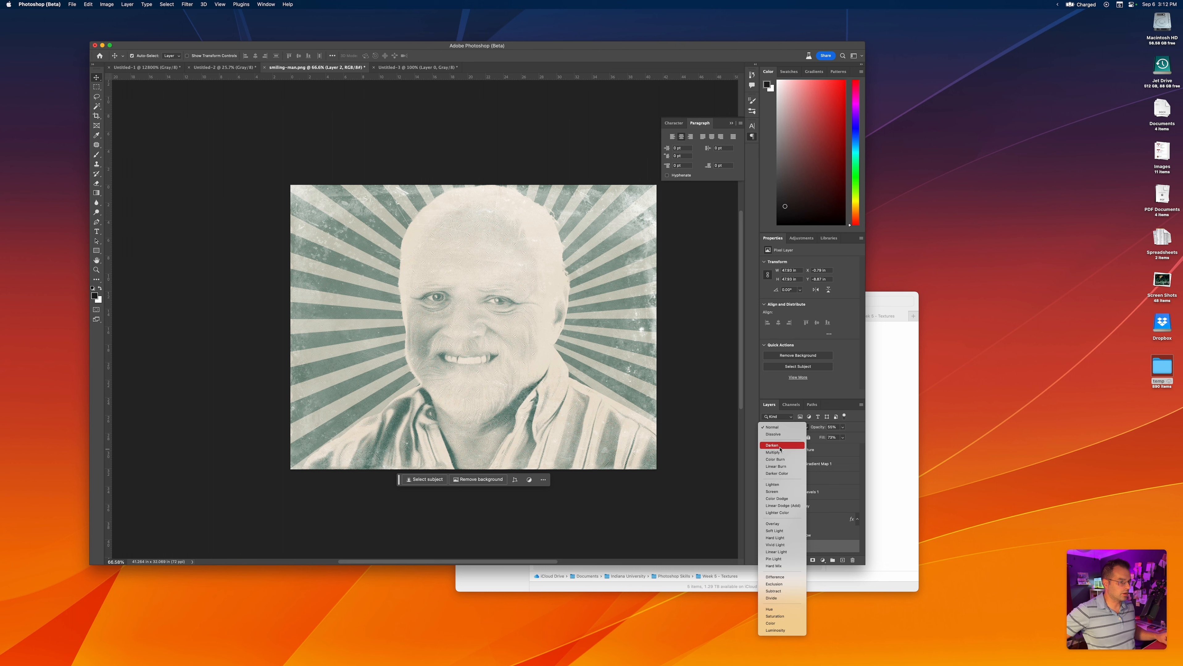
pyautogui.click(773, 435)
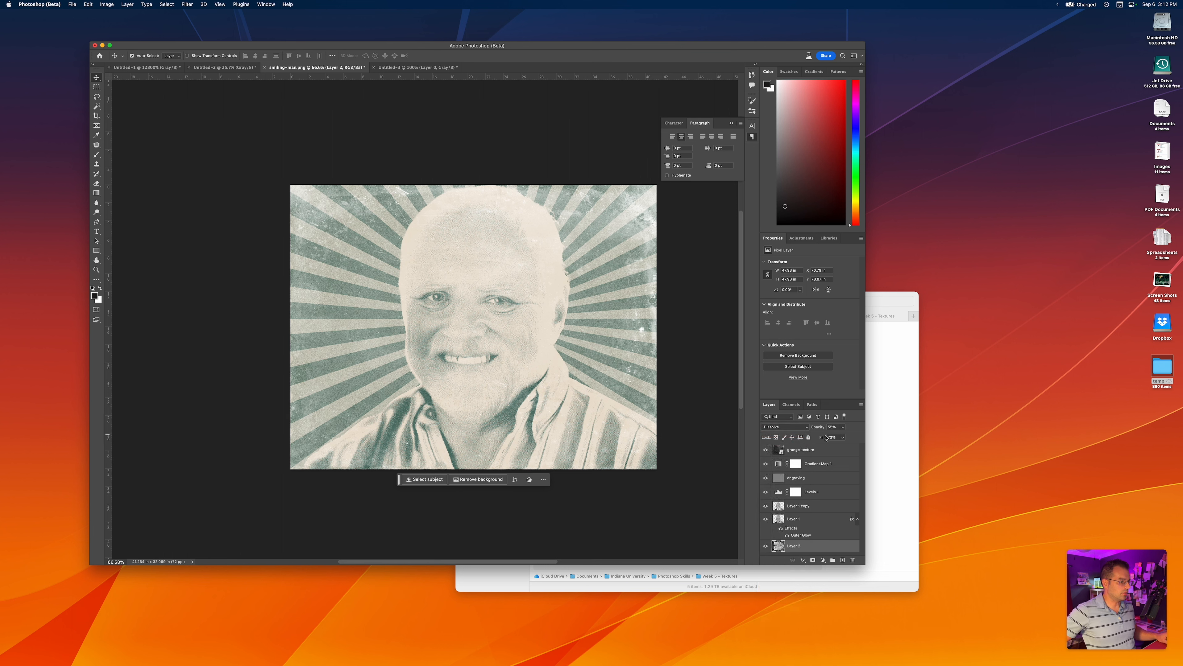
pyautogui.moveTo(822, 438); pyautogui.dragTo(818, 440)
pyautogui.moveTo(818, 439); pyautogui.dragTo(831, 429)
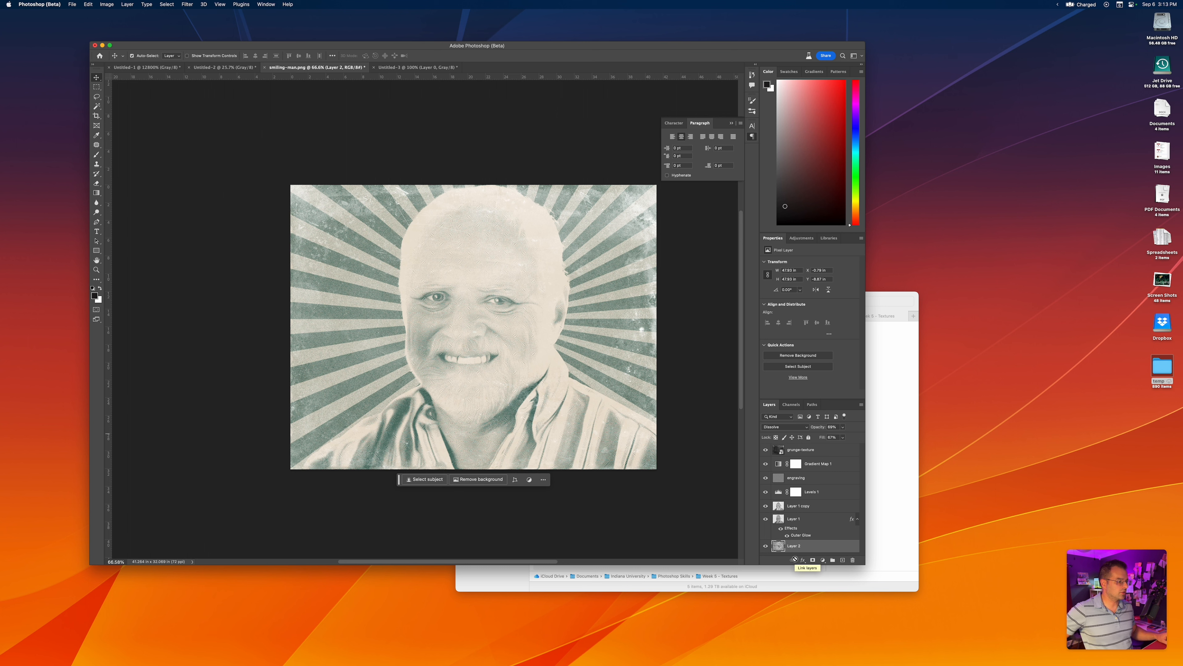
pyautogui.click(705, 509)
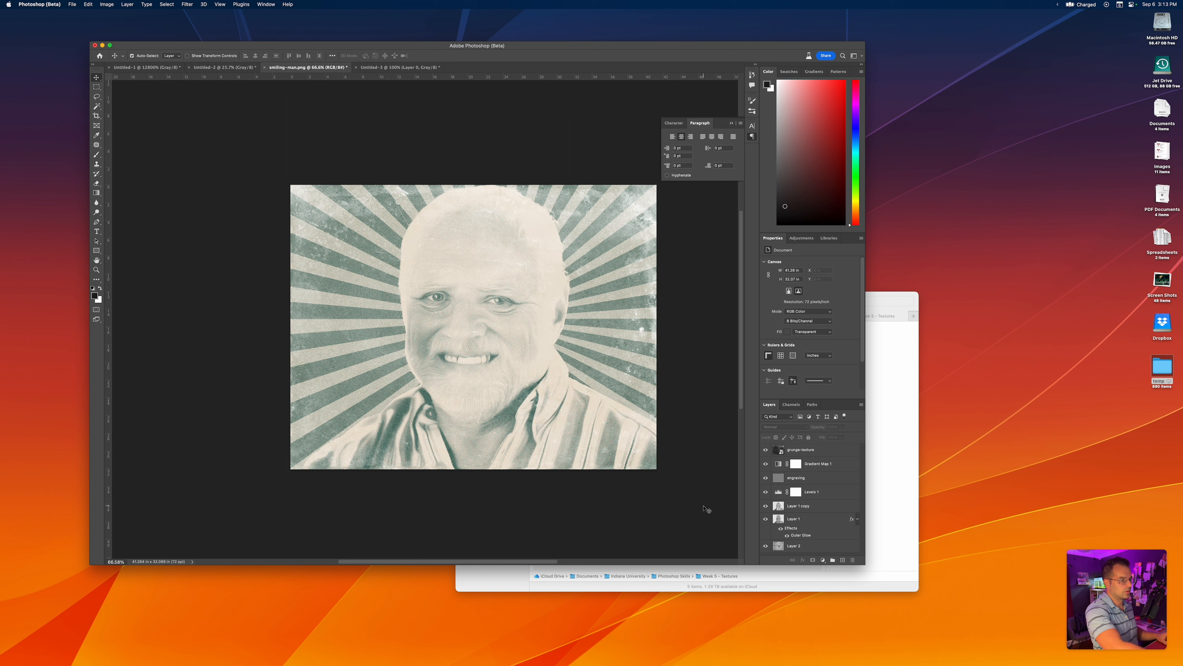